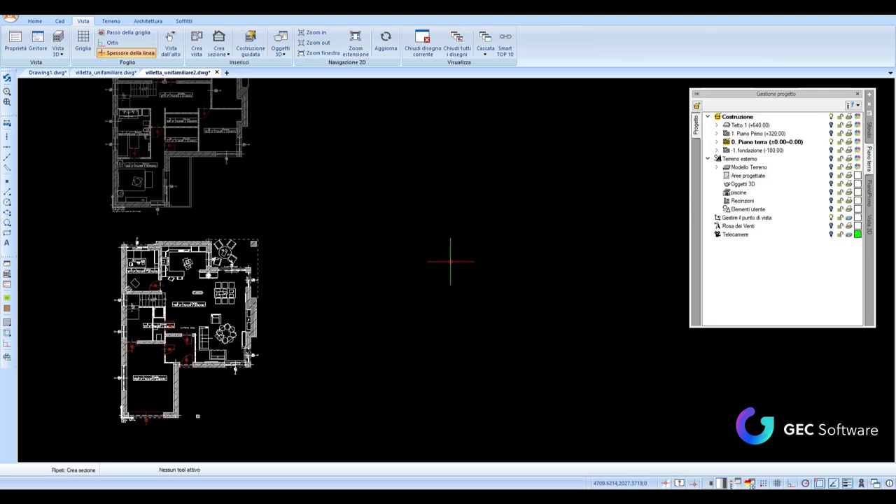
- Check the first-floor level, return to the ground floor and frame both floor plans
scroll(312, 303, up, 2)
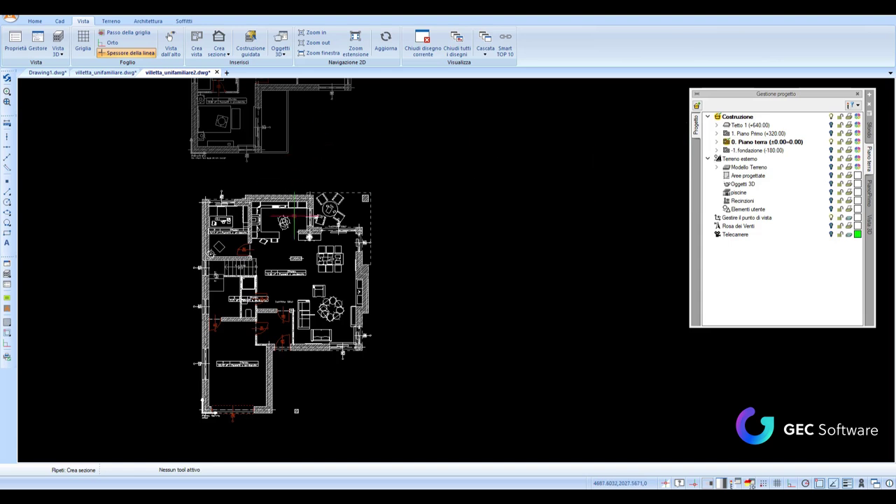
scroll(582, 189, down, 1)
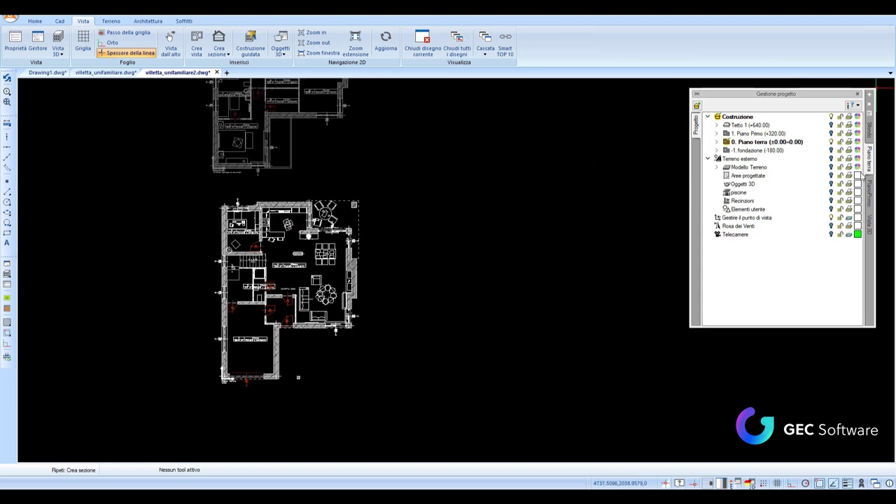
click(869, 190)
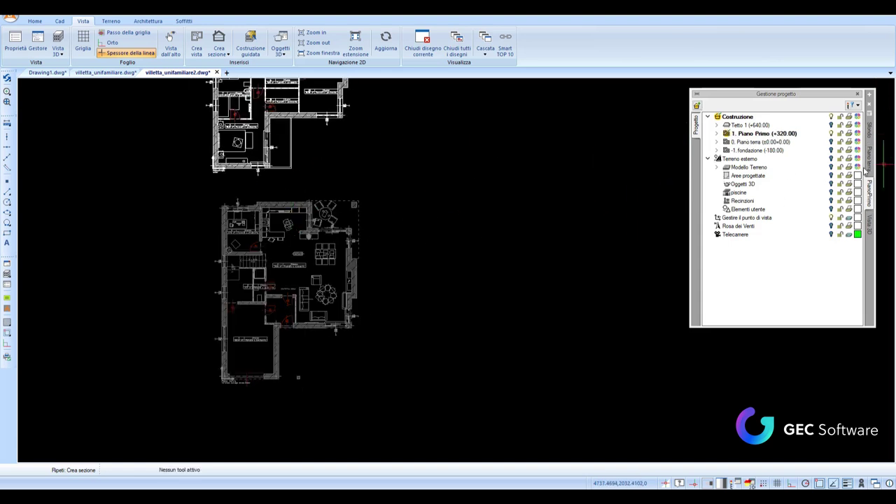
click(868, 165)
scroll(385, 254, down, 1)
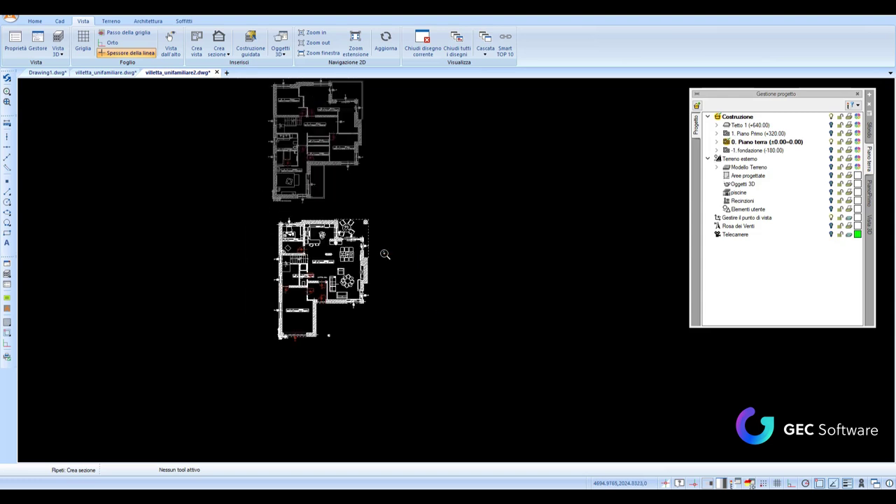
middle_drag(474, 268, 420, 291)
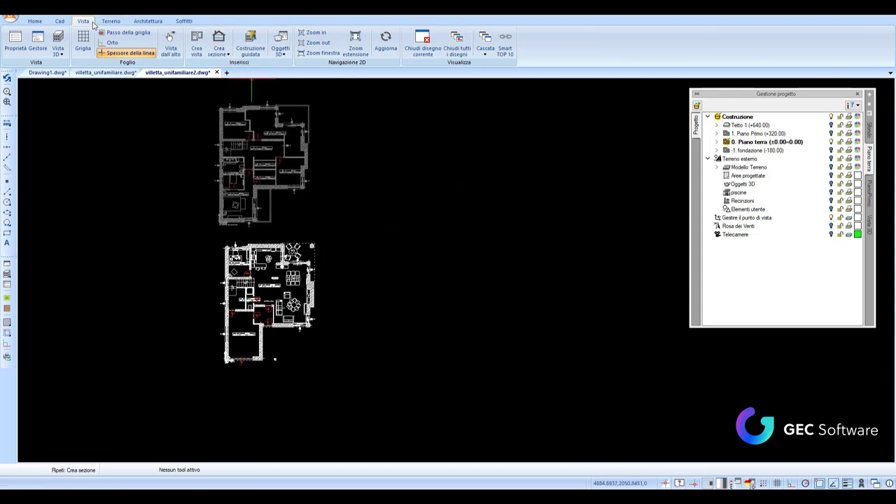
- Start a new cross section labelled A/A with a vertical range of 0–600 cm
click(224, 57)
click(242, 70)
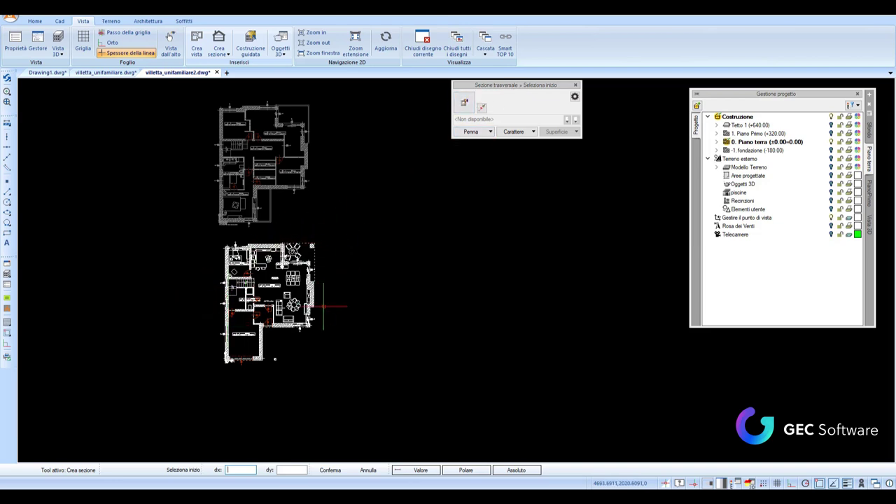
click(463, 105)
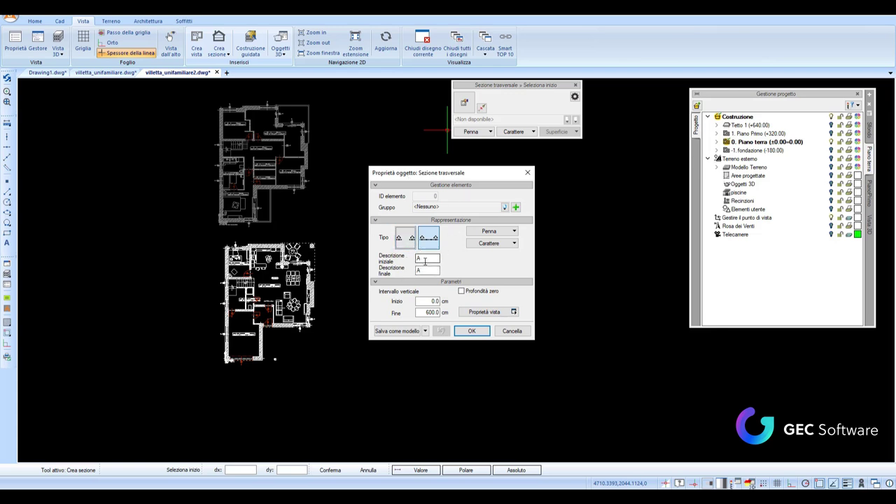
click(472, 332)
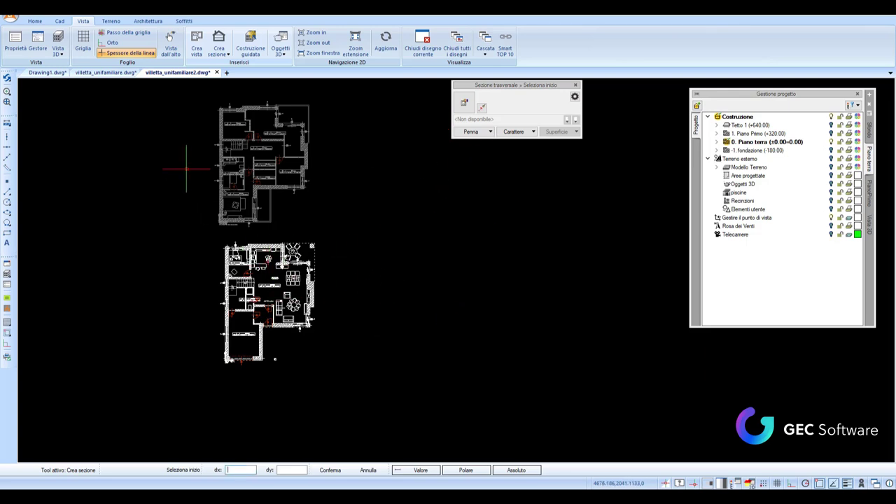
- Draw an orthogonal horizontal section line across the ground floor and place its section to the right
scroll(210, 322, up, 5)
scroll(231, 280, down, 4)
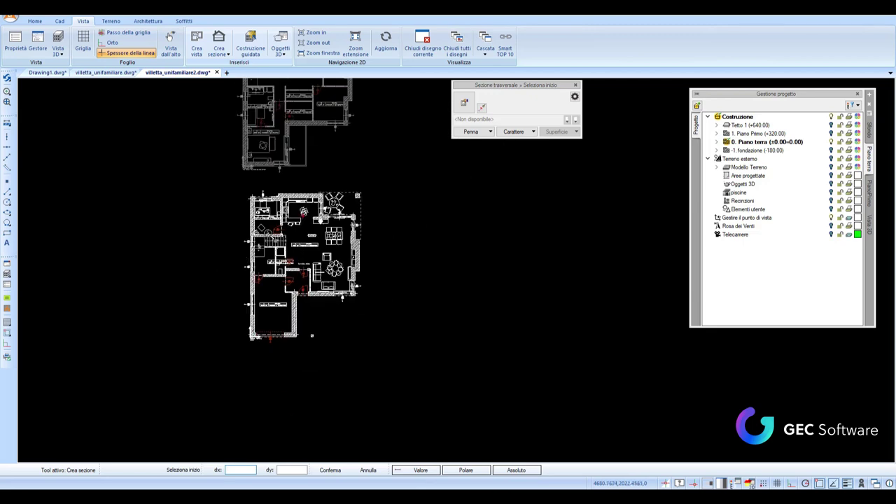
click(217, 254)
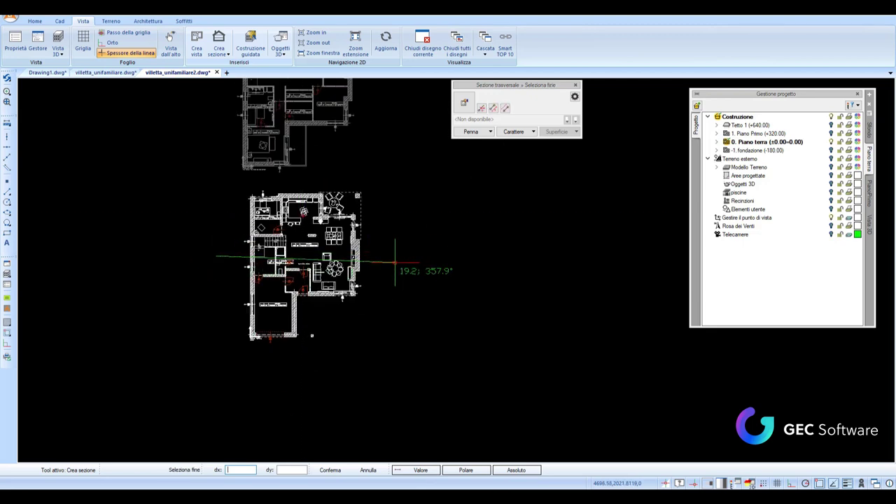
key(F8)
scroll(386, 256, up, 3)
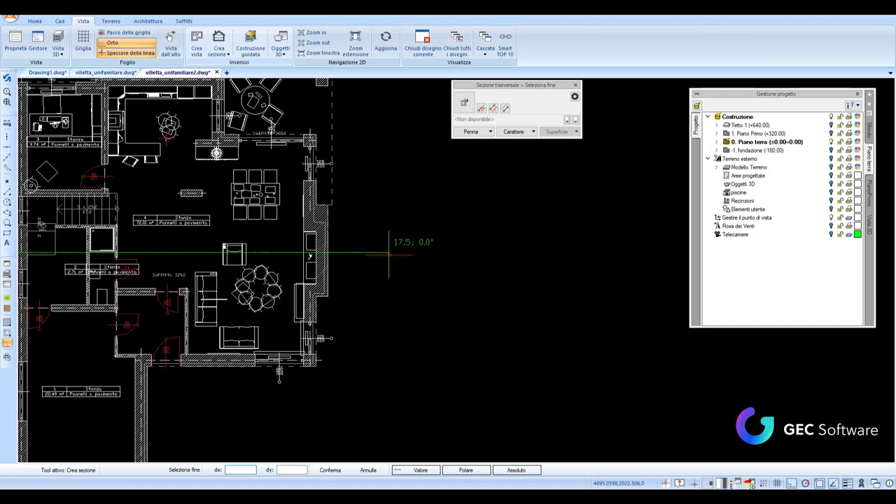
click(386, 254)
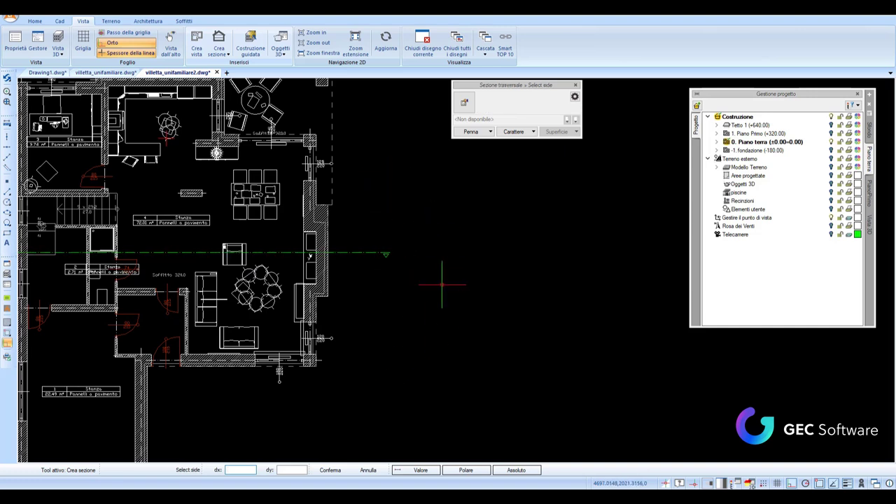
click(404, 201)
scroll(469, 270, down, 2)
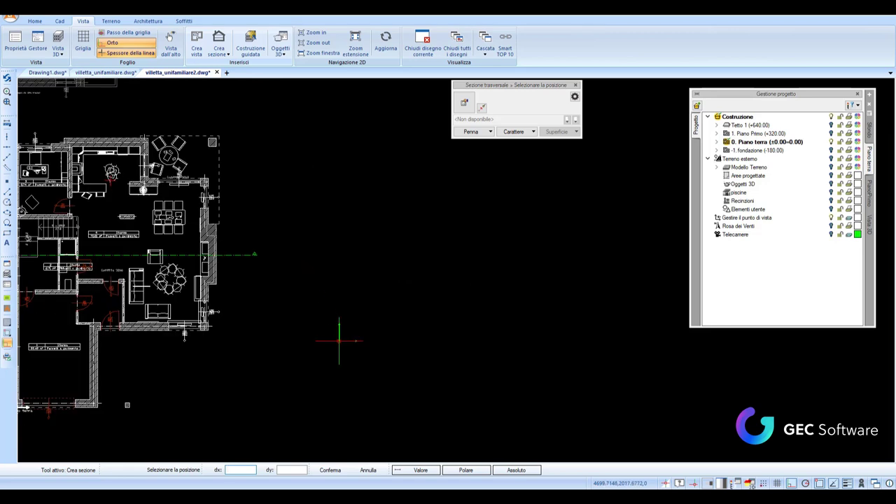
scroll(339, 341, down, 2)
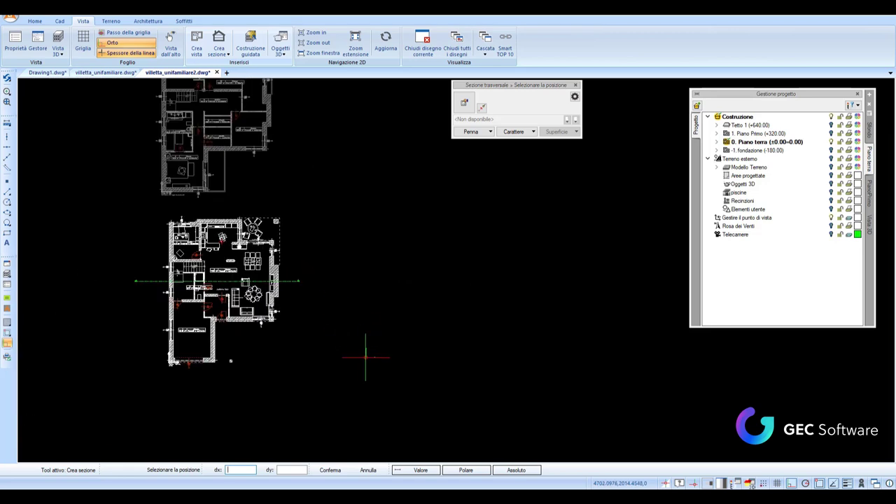
click(365, 357)
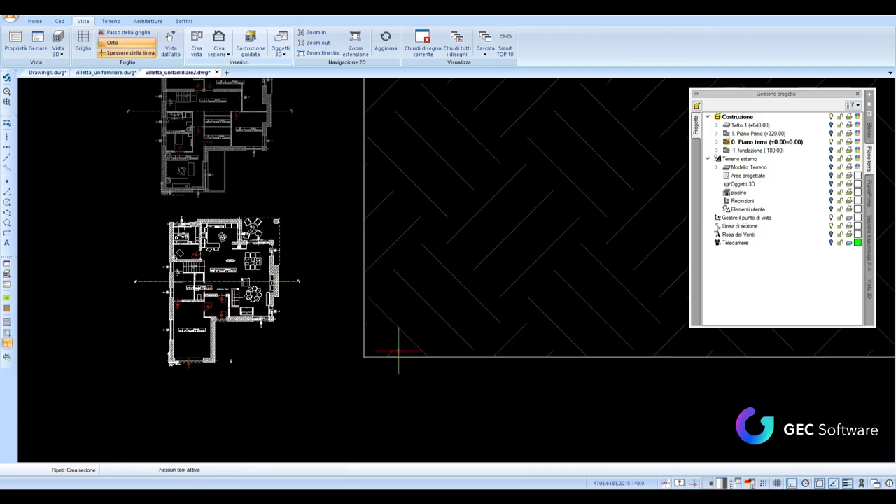
- Frame the generated section, then activate the Sezione trasversale A-A view and zoom out
scroll(473, 307, down, 2)
middle_drag(473, 307, 193, 376)
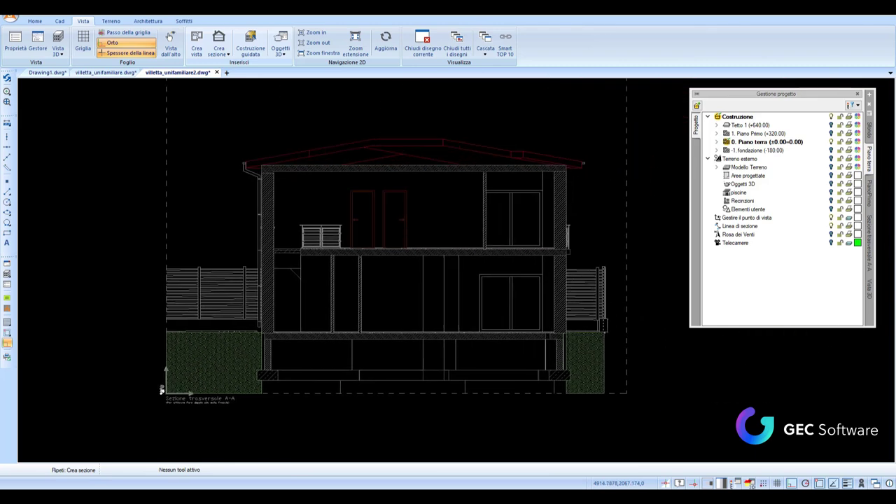
scroll(224, 294, down, 2)
scroll(238, 308, up, 3)
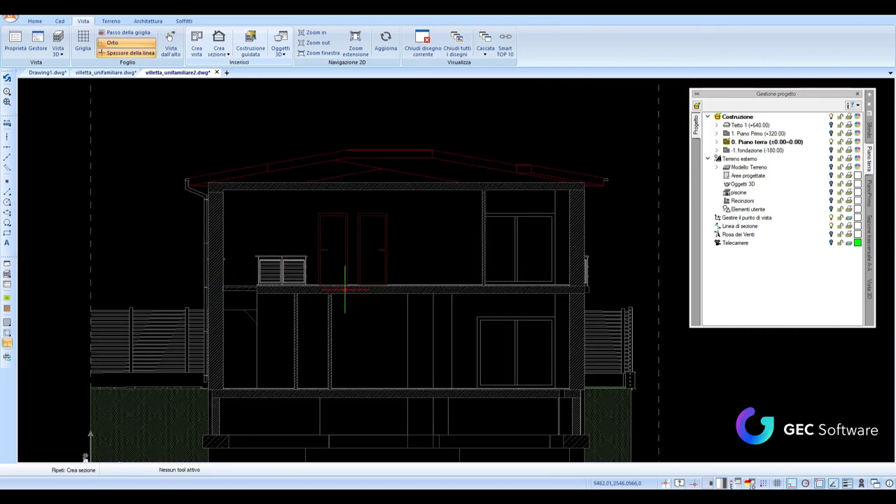
scroll(217, 323, down, 2)
middle_drag(130, 414, 329, 352)
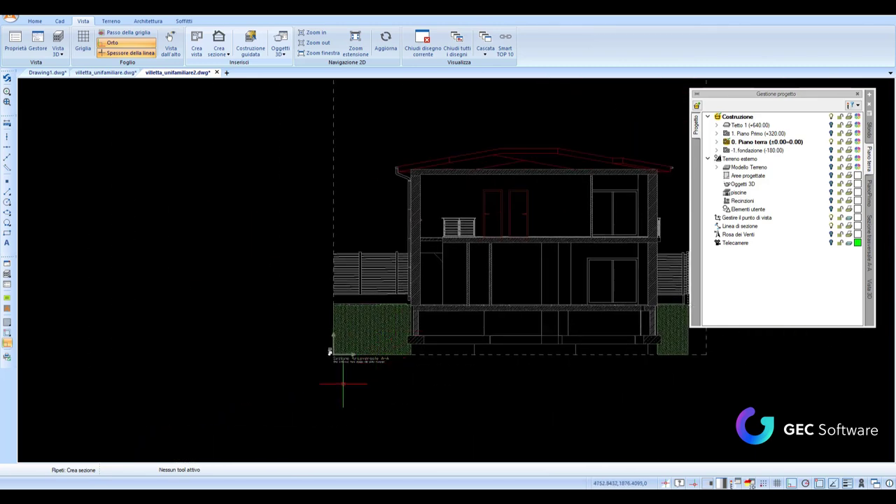
scroll(329, 350, up, 3)
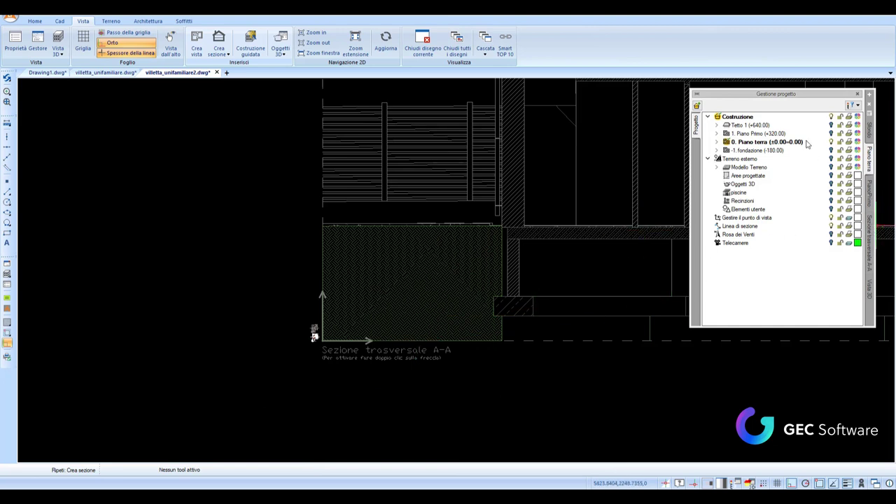
drag(793, 96, 773, 85)
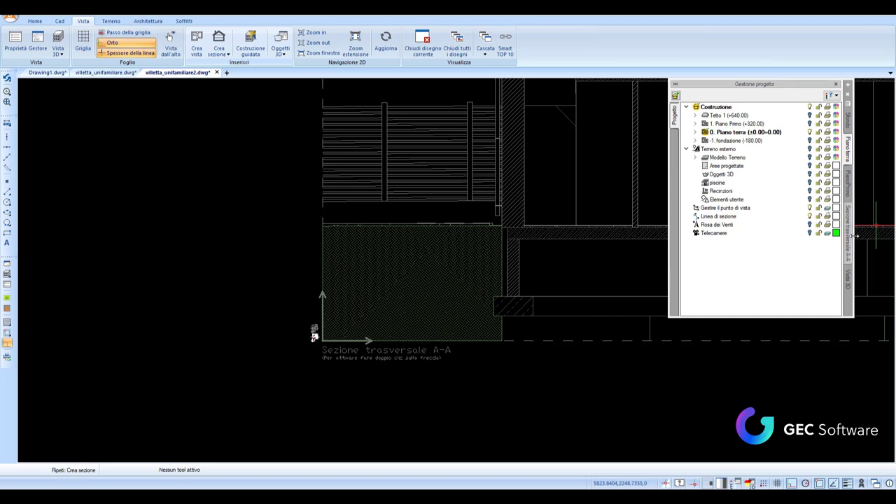
click(849, 237)
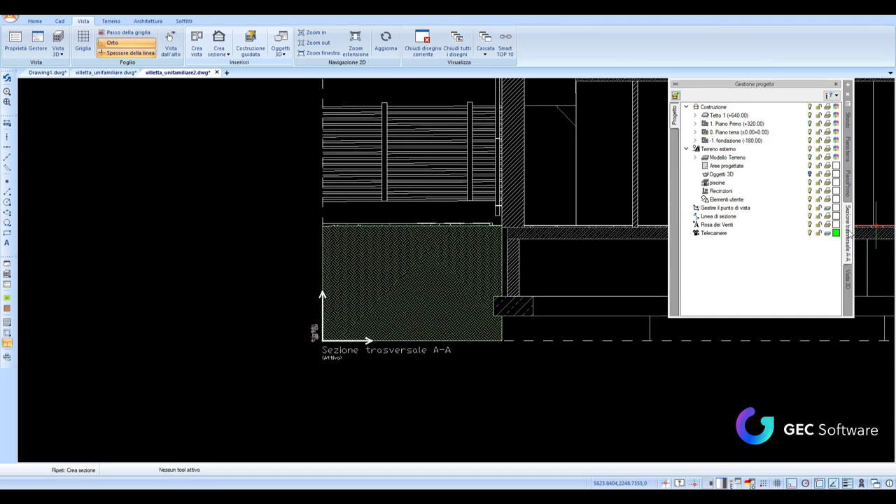
scroll(472, 298, down, 5)
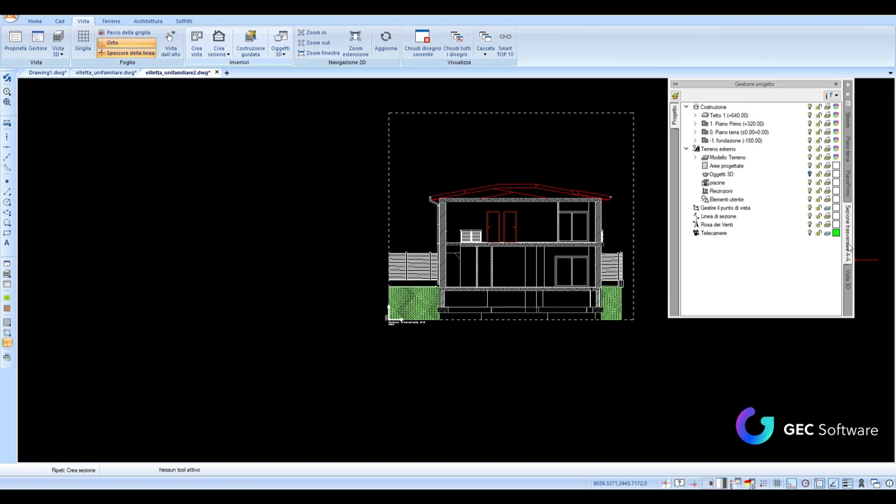
- Confirm the A-A view properties with Metri units and Alto detail to regenerate the section
right_click(850, 249)
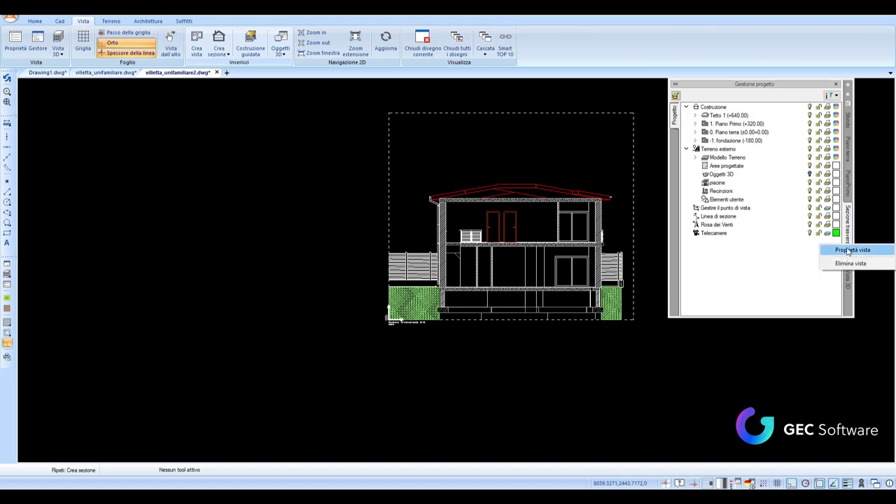
click(851, 250)
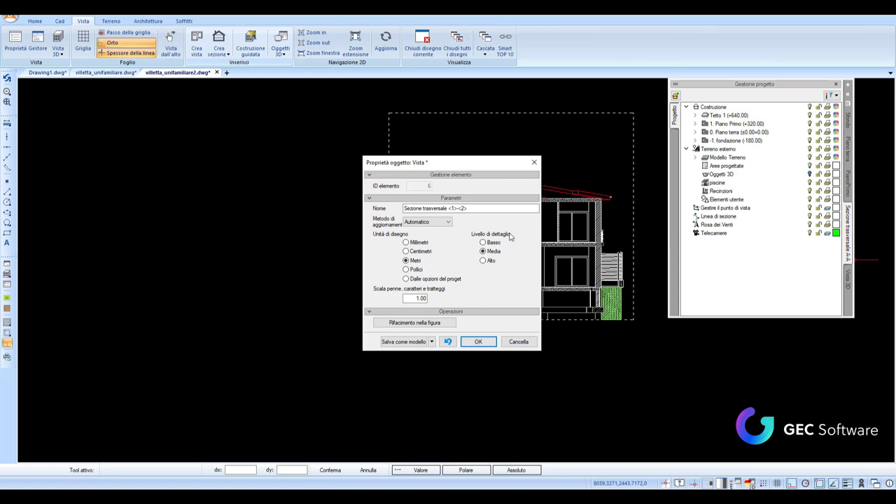
click(482, 341)
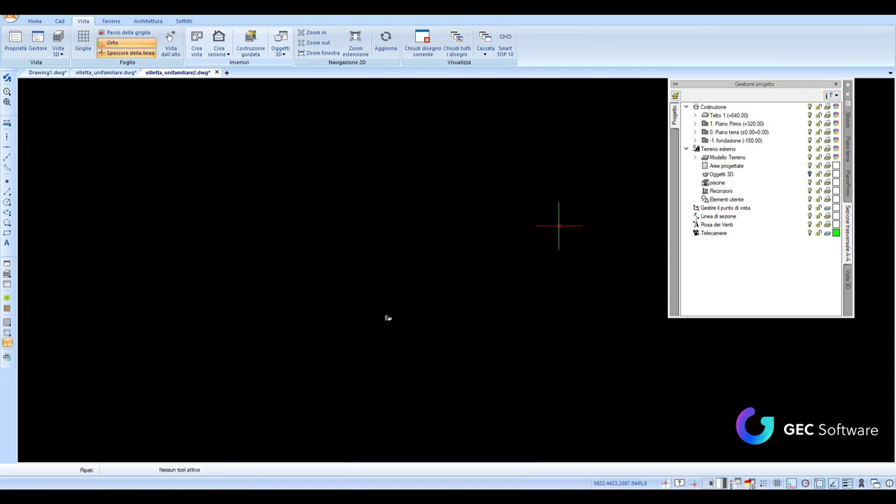
- Frame both plans and section A-A, then activate the 0. Piano terra (±0.00) view
scroll(385, 316, down, 5)
scroll(426, 294, up, 2)
scroll(353, 288, up, 3)
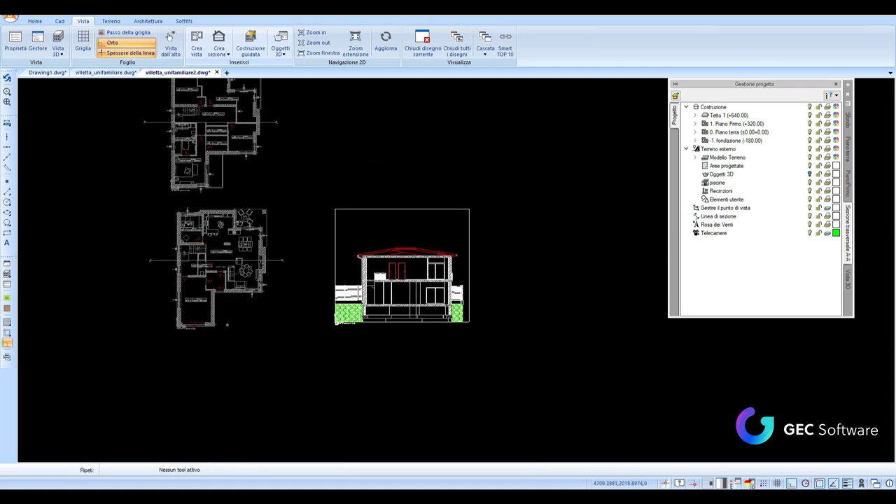
scroll(353, 288, up, 2)
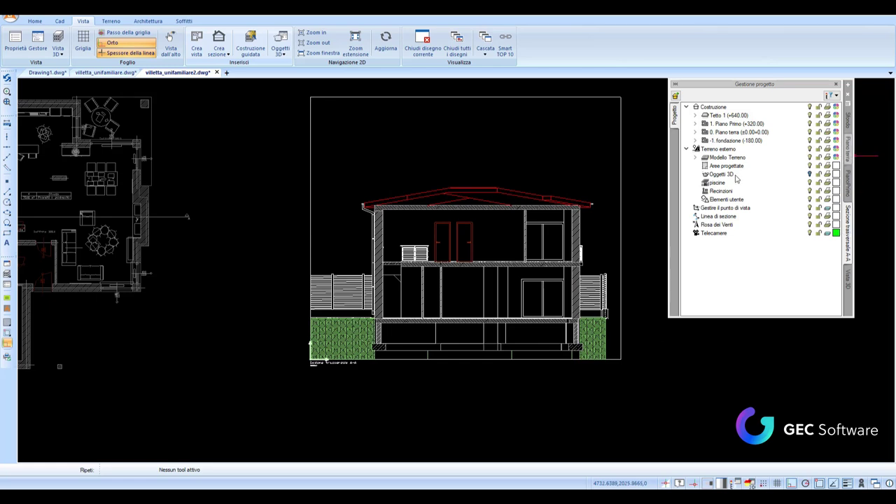
scroll(195, 224, down, 3)
middle_drag(203, 227, 345, 304)
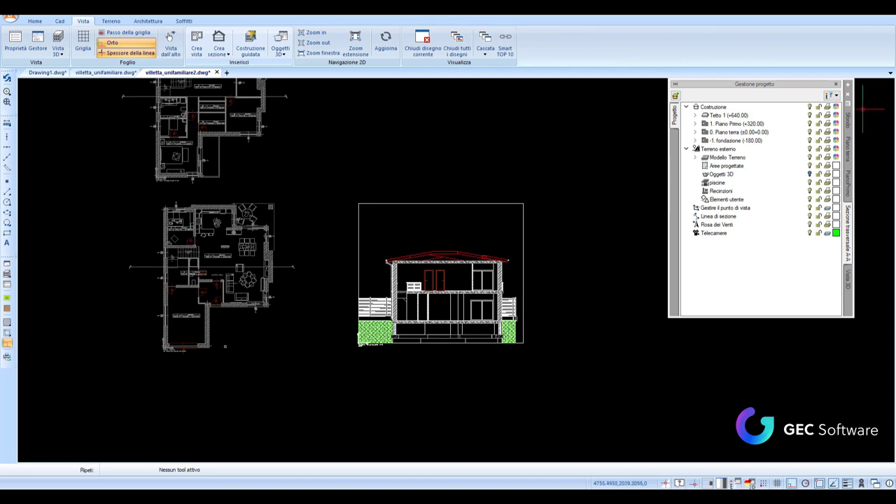
click(847, 157)
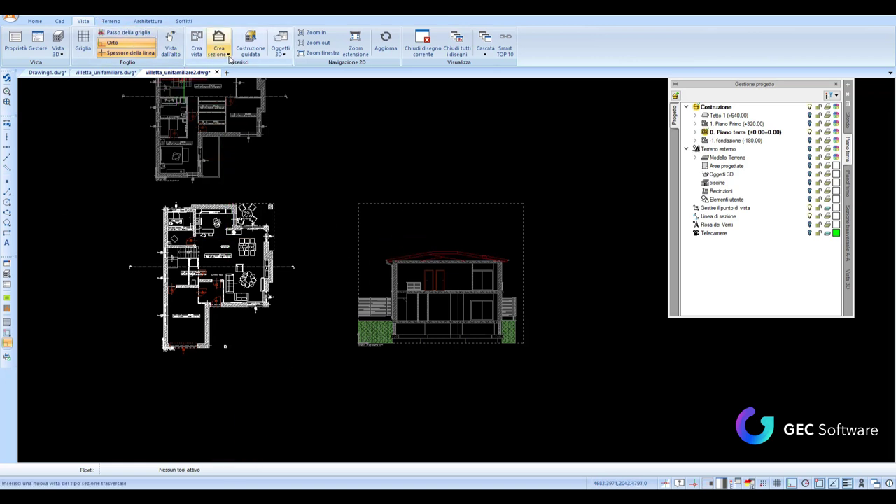
- Draw a vertical section line B-B from above to below the ground-floor plan and pick its viewing side
click(219, 49)
click(239, 71)
click(215, 191)
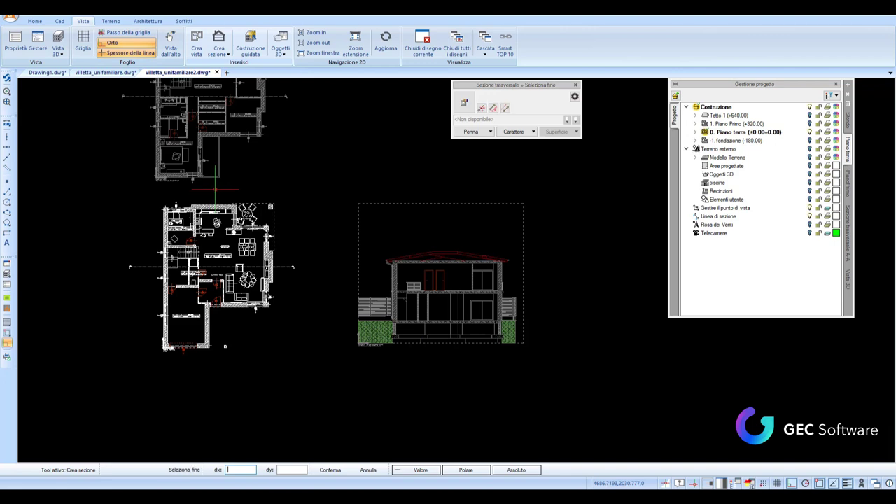
click(248, 364)
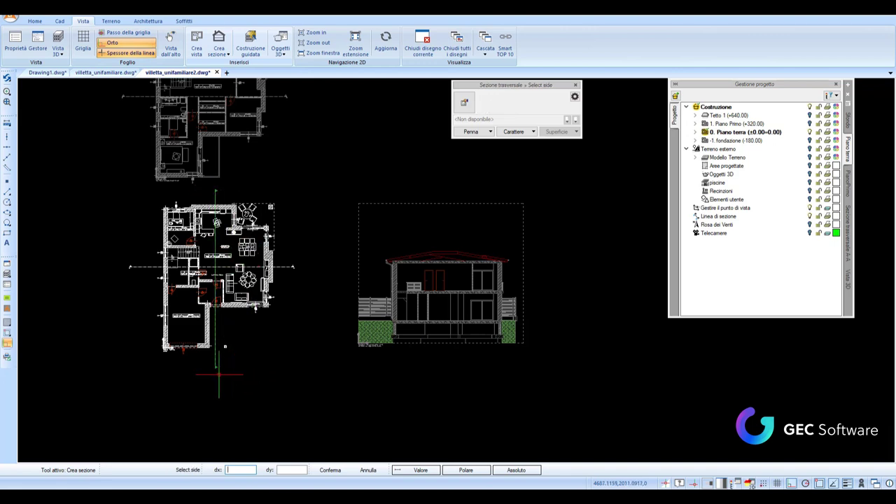
scroll(237, 366, up, 3)
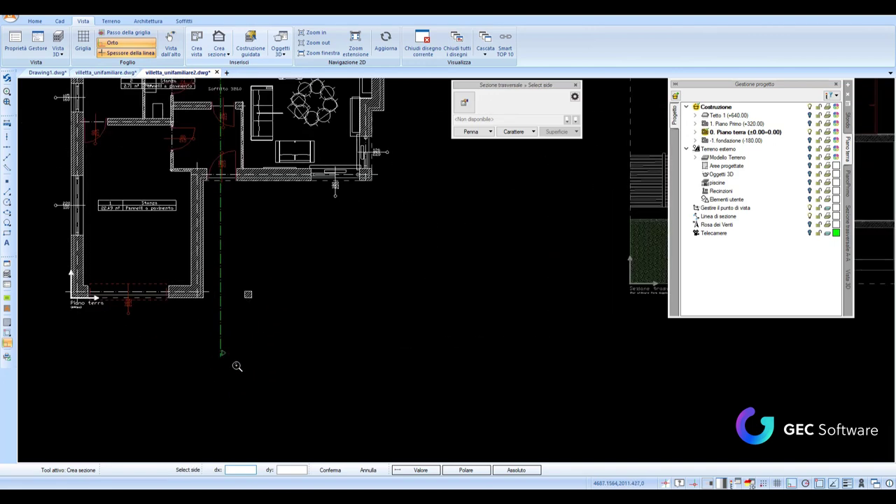
click(130, 376)
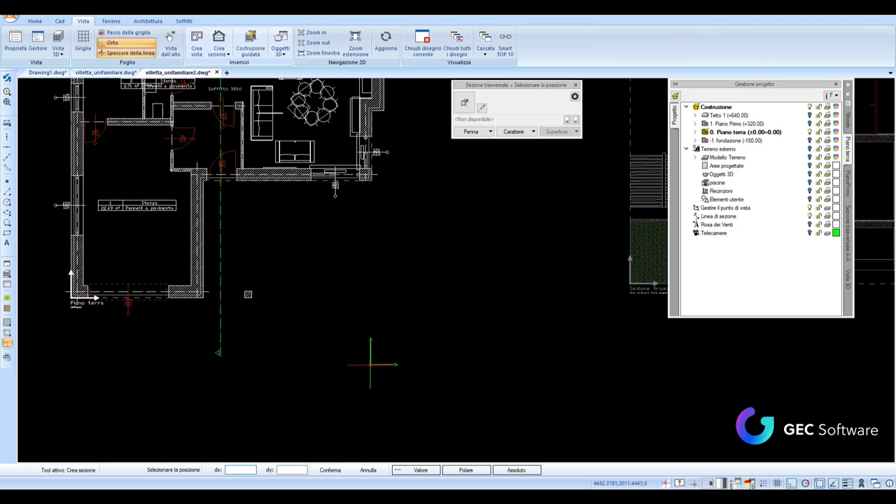
- Place the B-B section drawing beside section A-A and make the B-B view active
scroll(314, 322, down, 5)
middle_drag(314, 322, 114, 360)
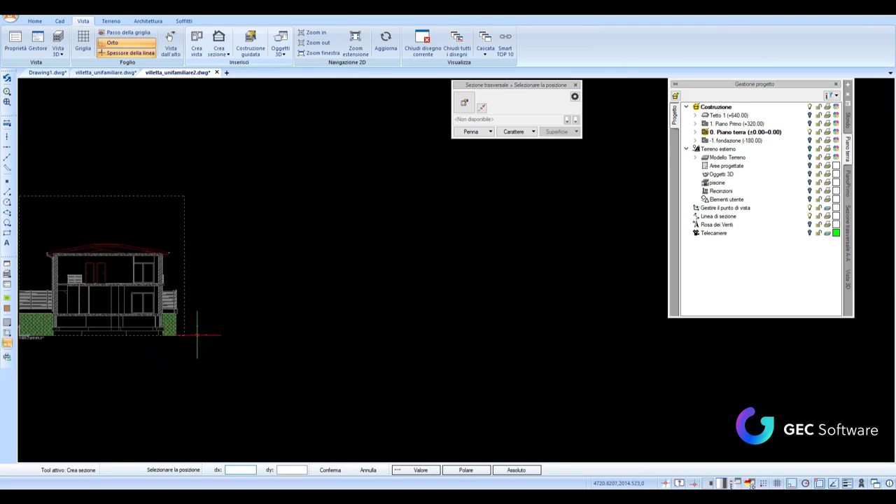
click(198, 335)
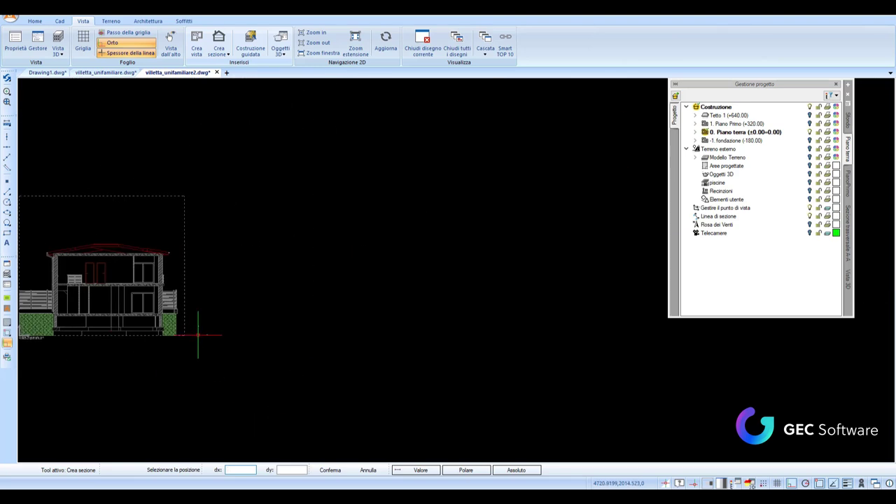
scroll(310, 356, down, 2)
scroll(314, 280, down, 4)
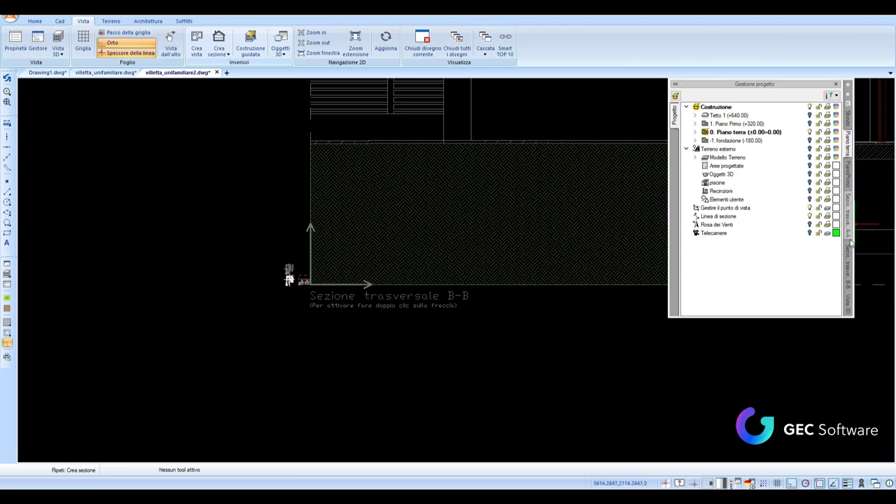
click(851, 263)
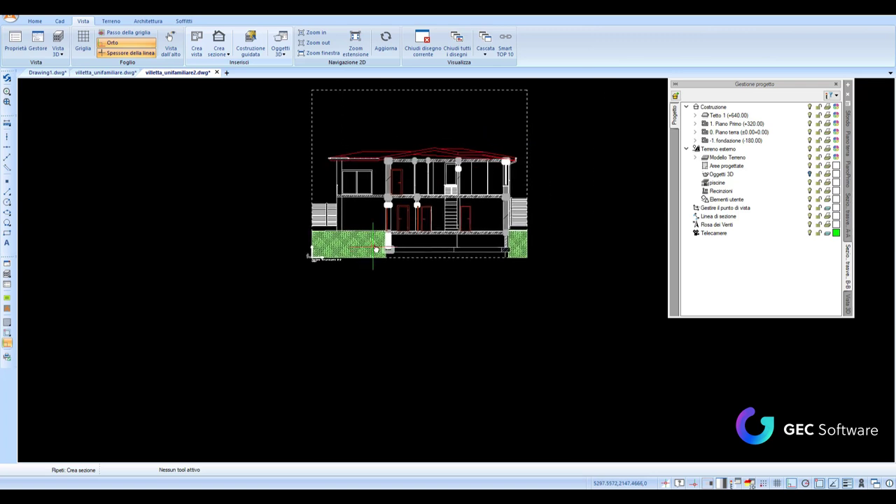
- Confirm the B-B view properties so the section drawing regenerates
right_click(850, 275)
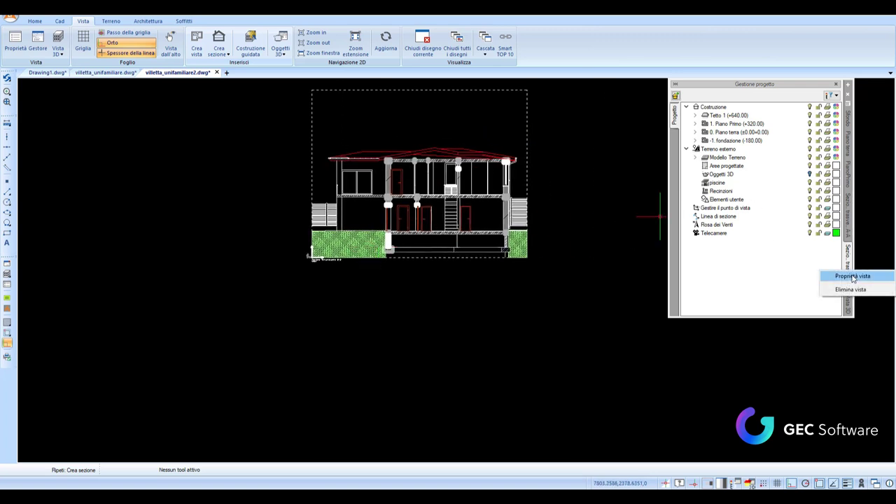
click(855, 277)
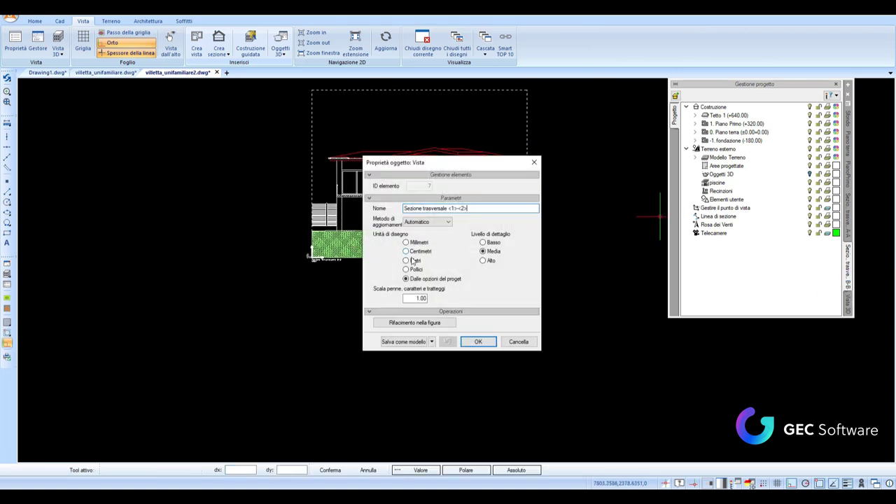
click(478, 342)
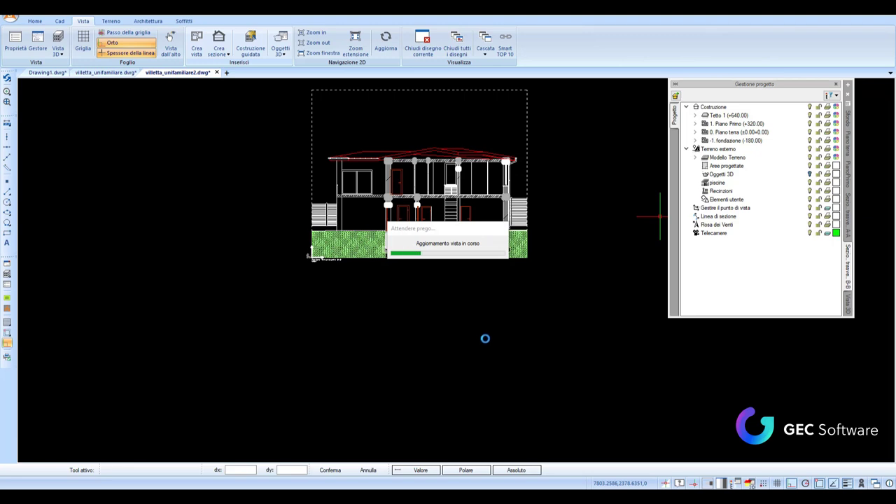
- Zoom and pan to compare both sections, ending on the upper right of section B-B
scroll(288, 248, up, 3)
scroll(371, 298, up, 3)
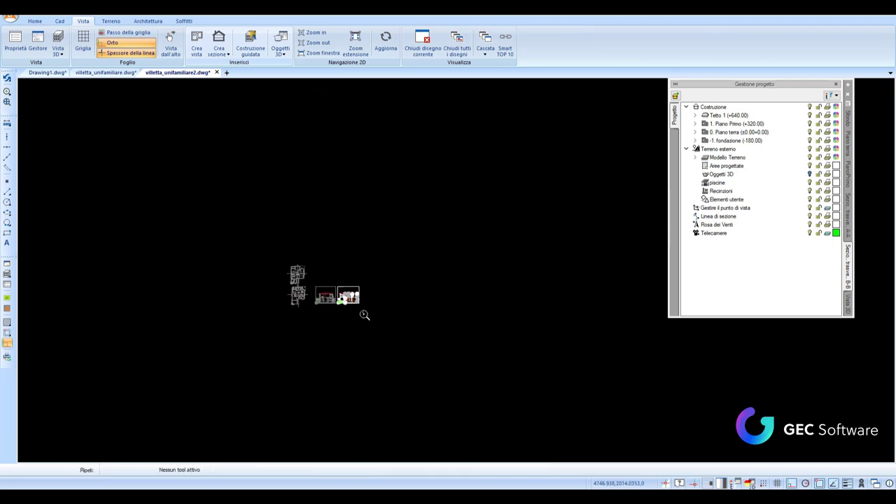
scroll(364, 314, up, 2)
scroll(364, 308, up, 2)
scroll(353, 266, up, 2)
scroll(357, 224, down, 1)
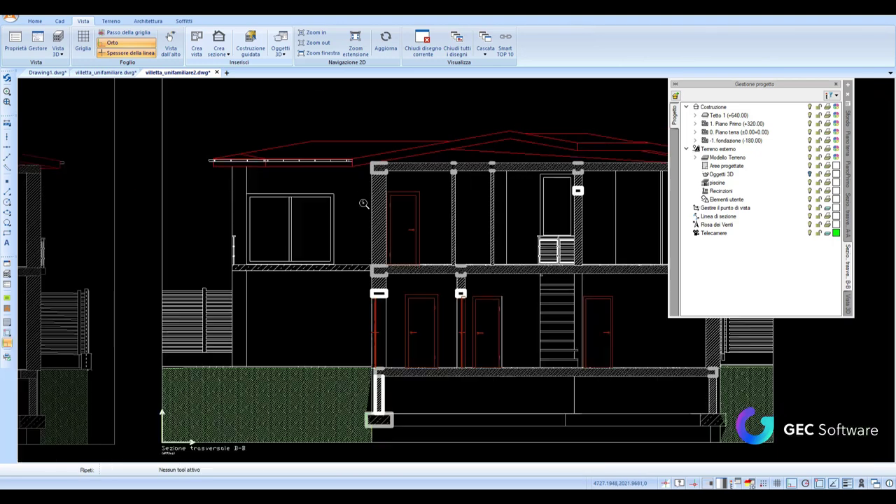
scroll(364, 203, down, 3)
middle_drag(294, 224, 413, 231)
scroll(355, 257, down, 2)
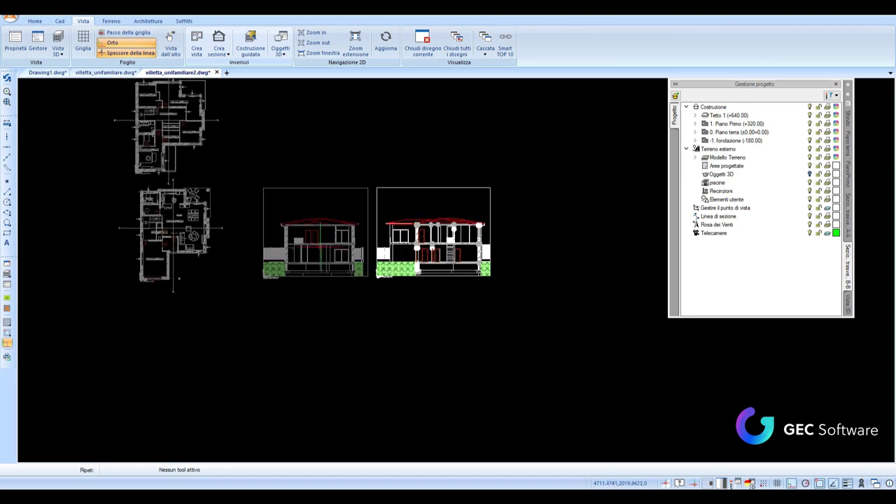
scroll(427, 204, up, 1)
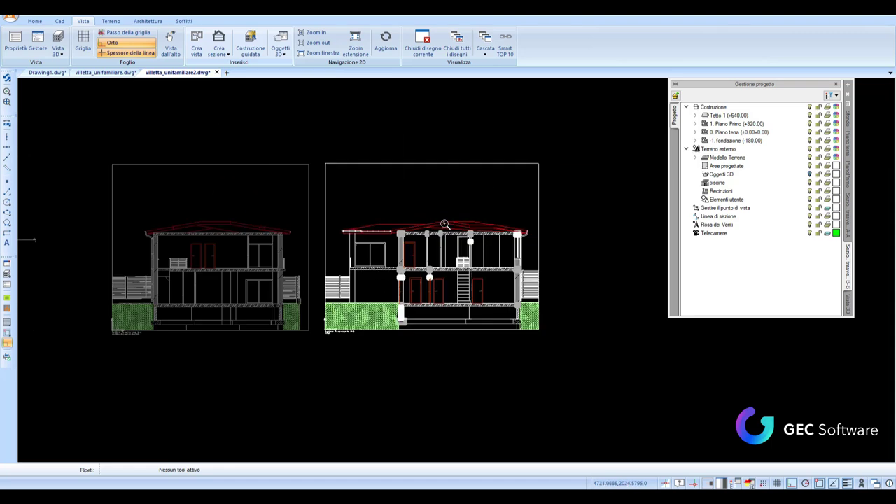
scroll(448, 210, up, 1)
scroll(588, 266, up, 1)
middle_drag(599, 269, 419, 224)
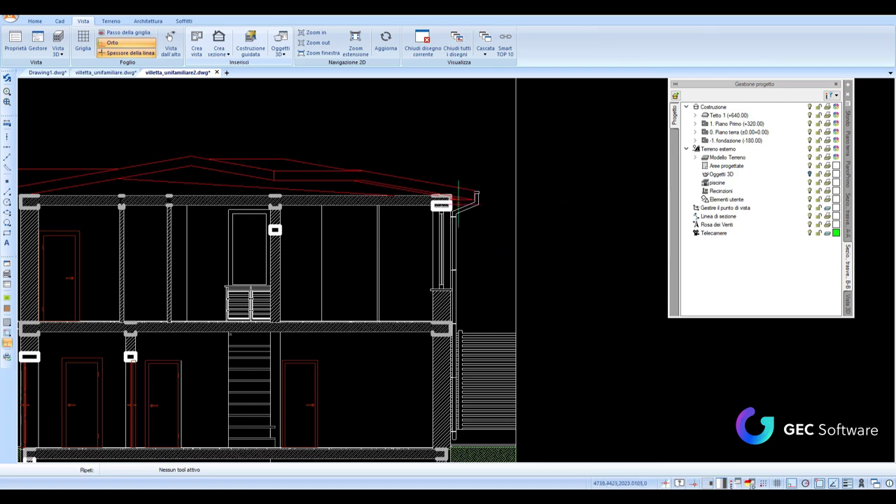
- Set the architrave's axis line width to 0.00 and change its structure description line width
click(440, 205)
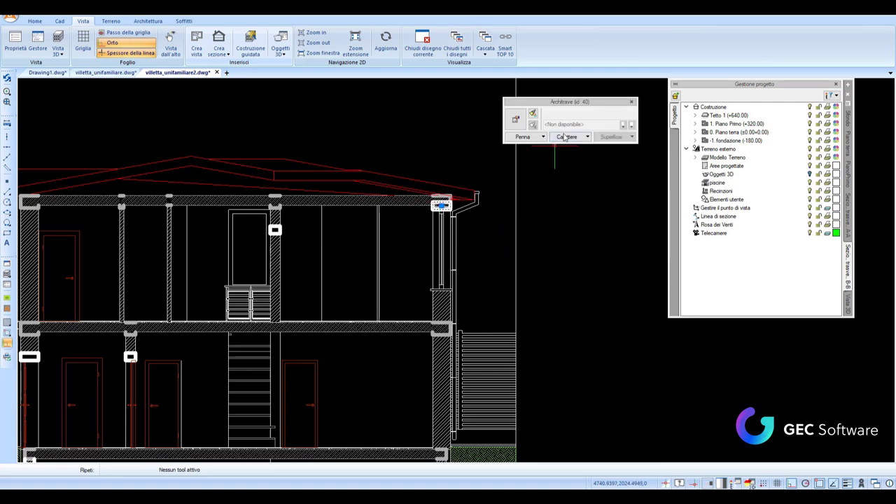
click(516, 119)
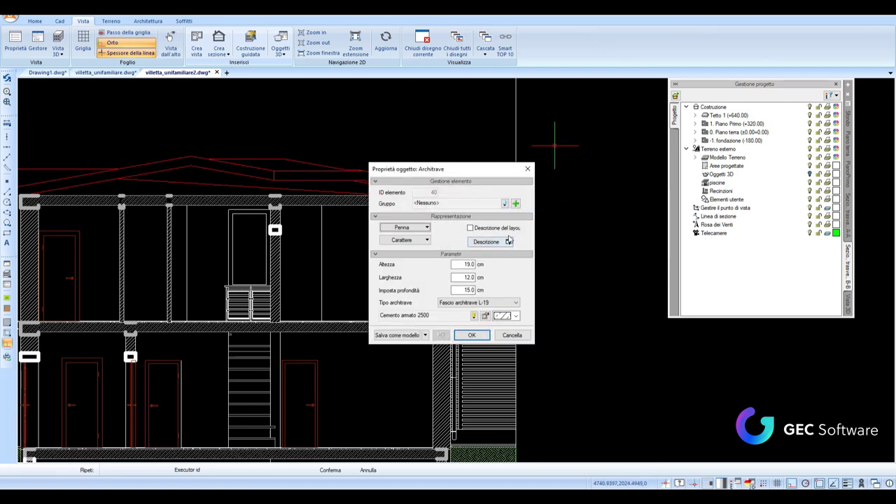
click(427, 227)
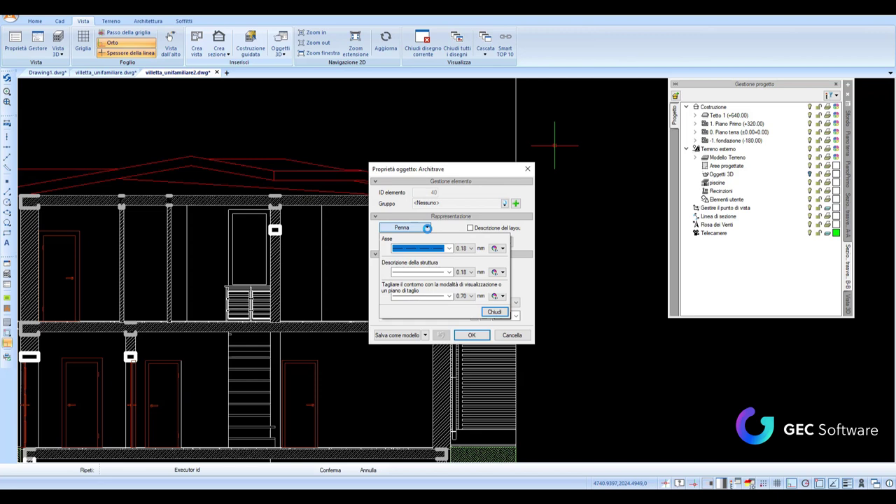
click(464, 249)
click(465, 259)
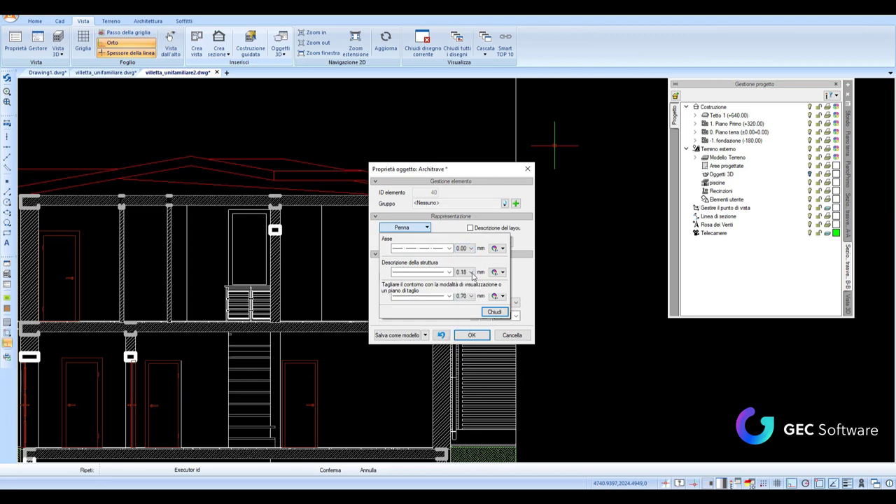
click(464, 272)
click(464, 287)
click(494, 312)
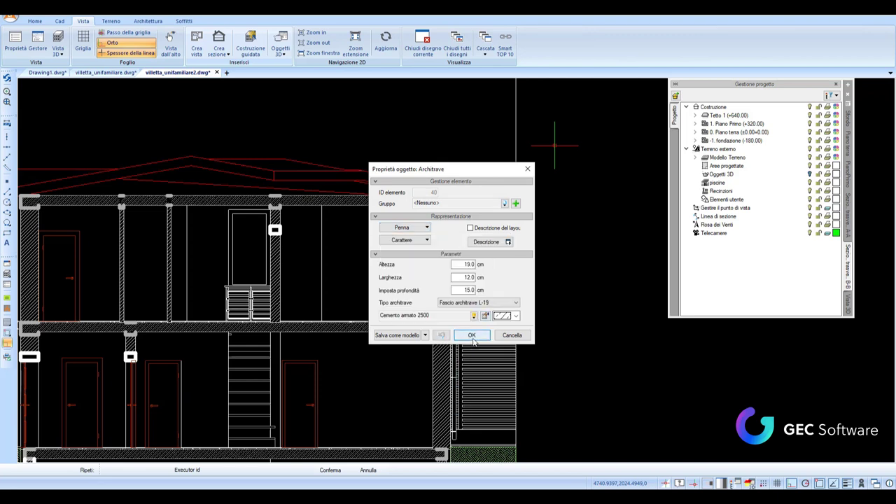
click(472, 336)
- Give the lintel's cut outline a new pen line weight and confirm its properties
scroll(210, 220, down, 2)
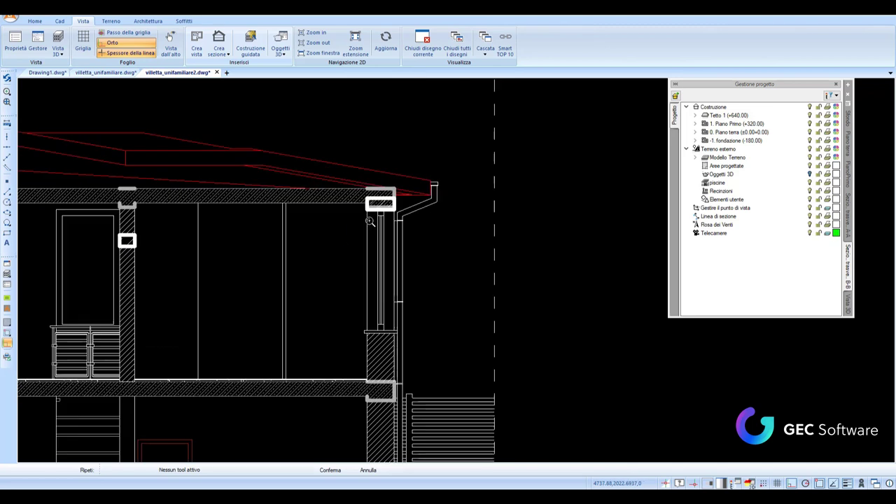
scroll(358, 221, up, 3)
click(380, 204)
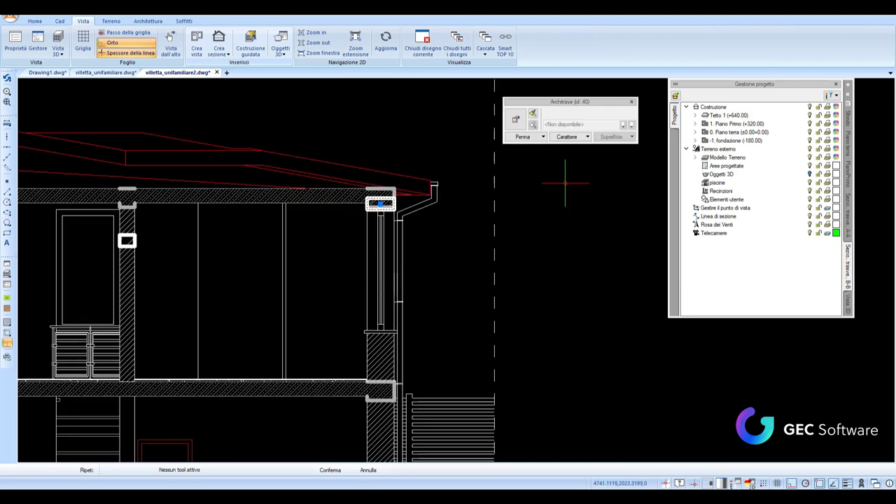
click(516, 119)
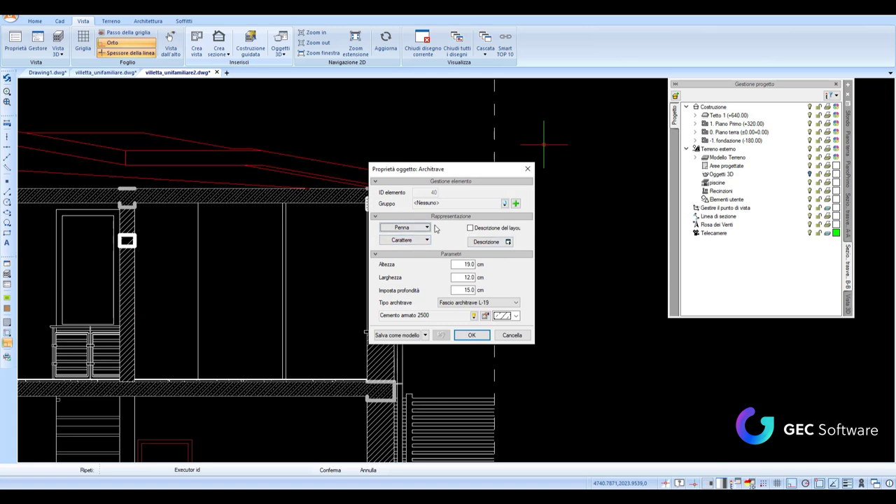
click(426, 227)
click(468, 295)
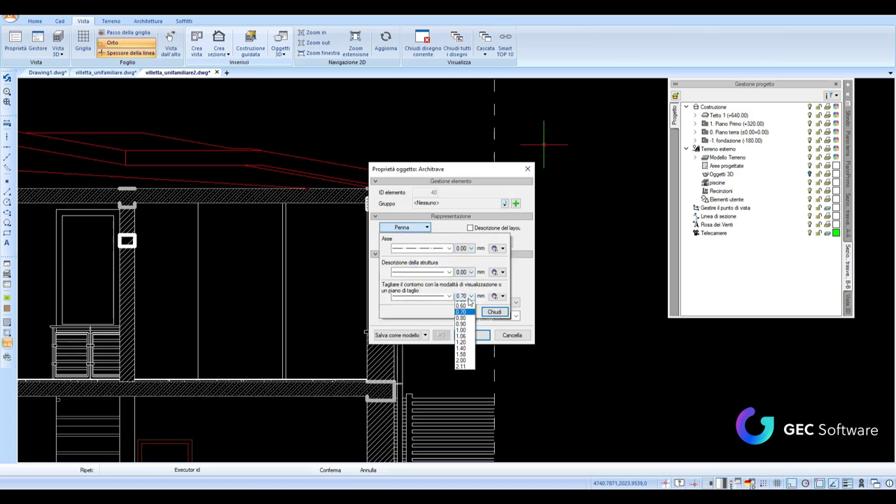
click(471, 308)
click(494, 312)
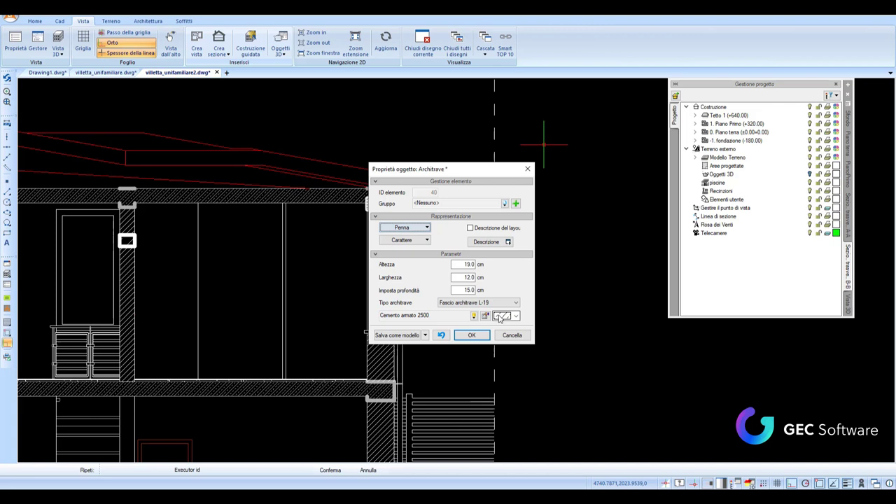
click(471, 334)
scroll(433, 235, down, 5)
- Reframe the plans and sections and activate level 0. Piano terra from Gestione progetto
middle_drag(412, 286, 479, 279)
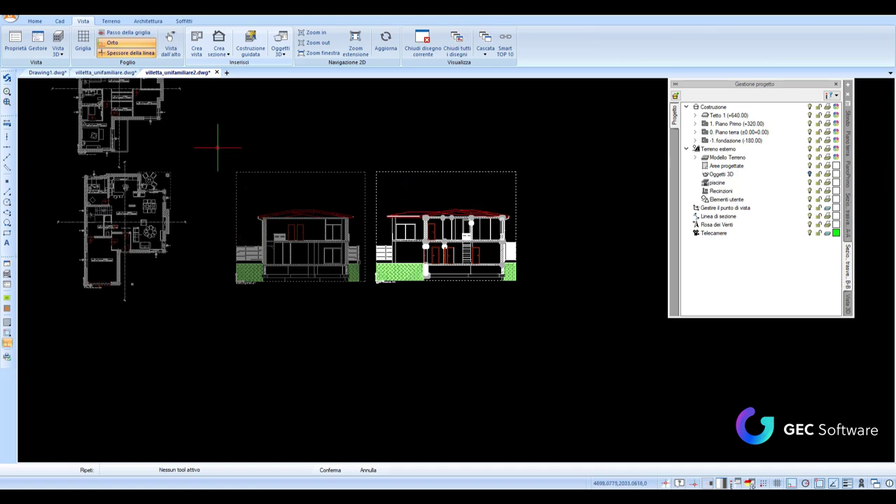
click(219, 45)
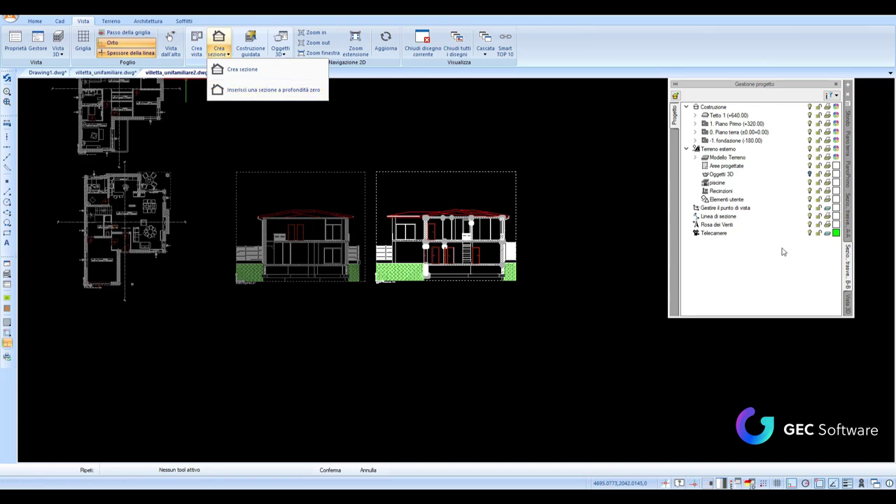
double_click(738, 131)
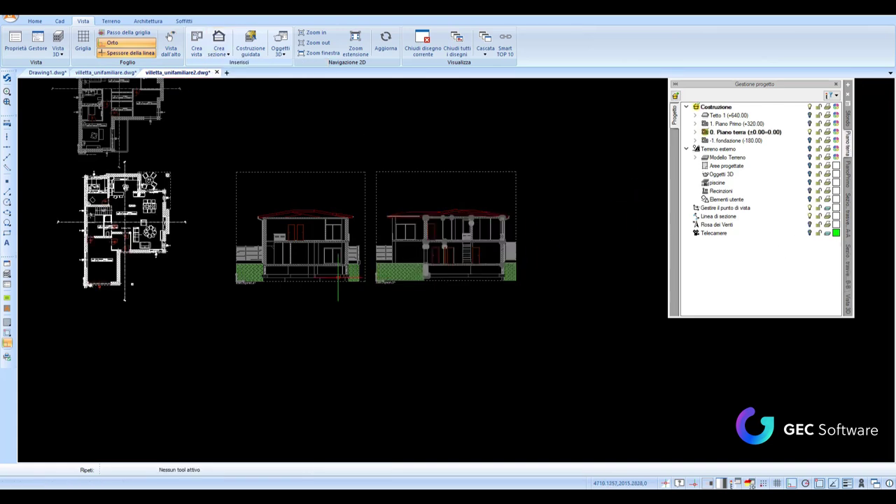
scroll(105, 217, up, 4)
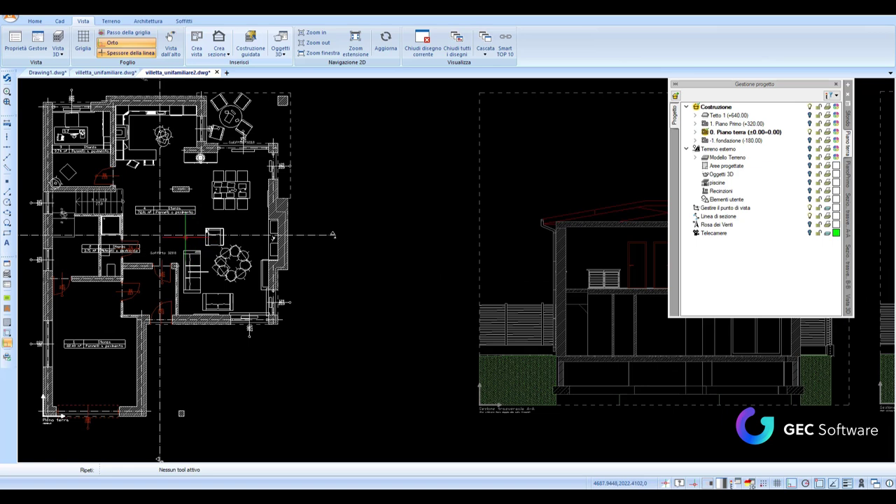
- Tick Profondità zero in section line A-A's properties and apply it
click(498, 148)
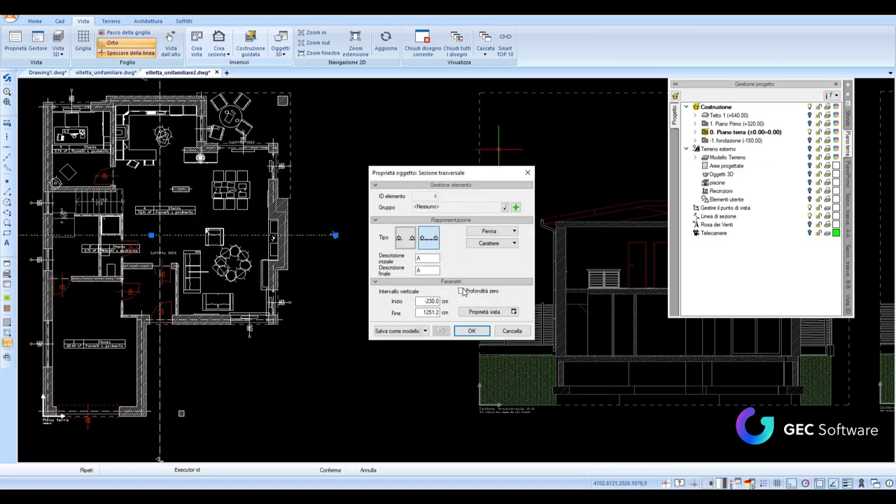
click(471, 331)
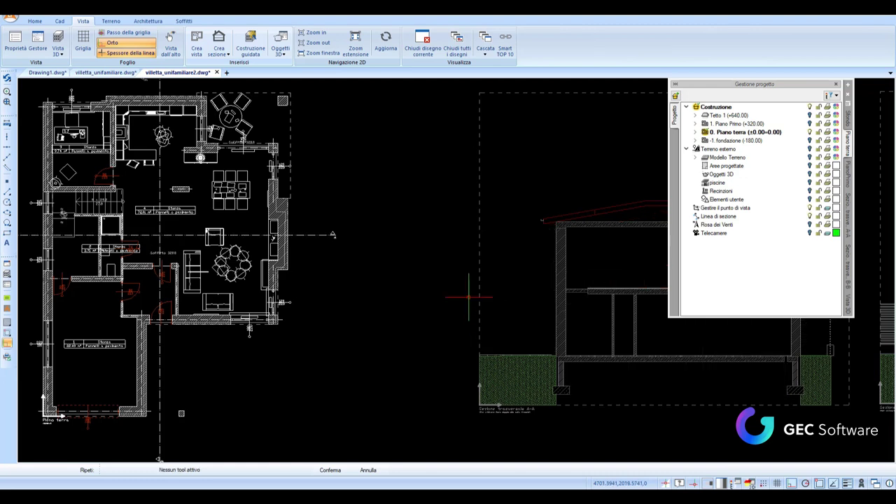
scroll(496, 278, down, 2)
scroll(240, 259, up, 2)
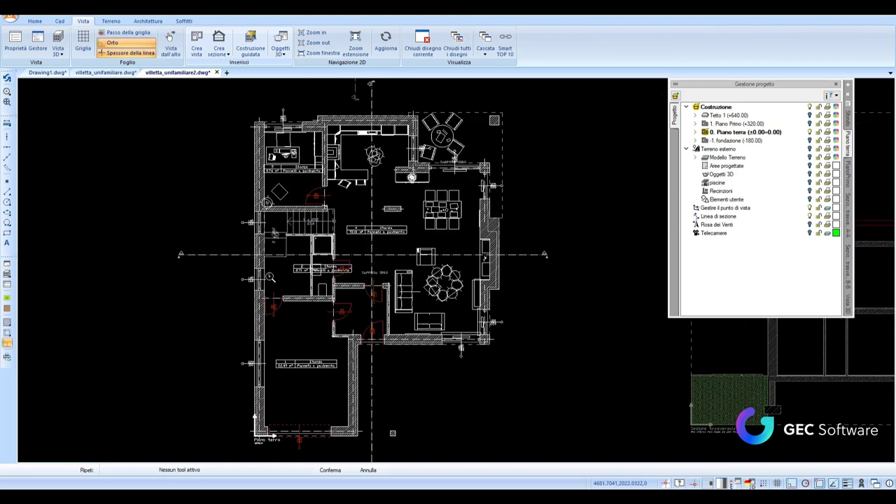
scroll(240, 262, up, 1)
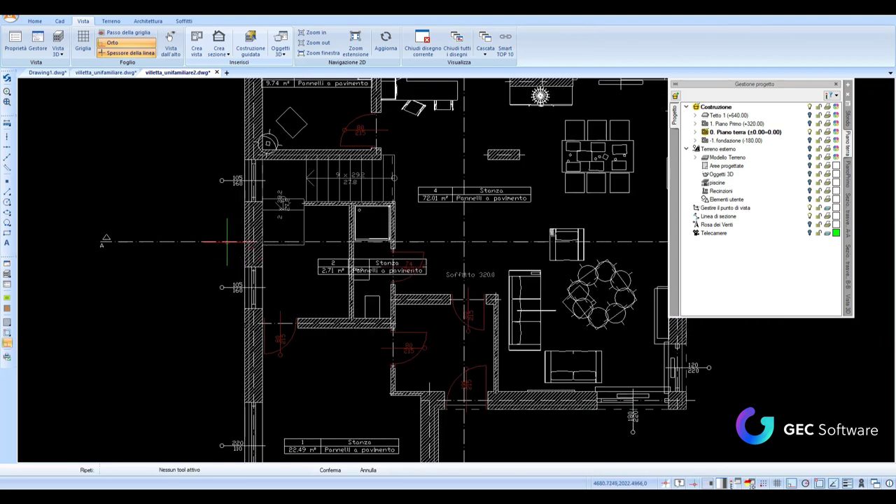
scroll(229, 272, down, 2)
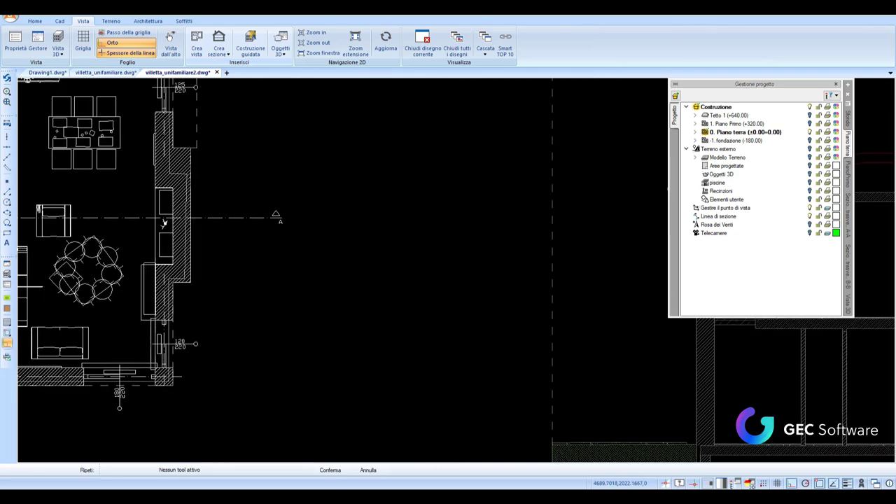
scroll(229, 273, down, 1)
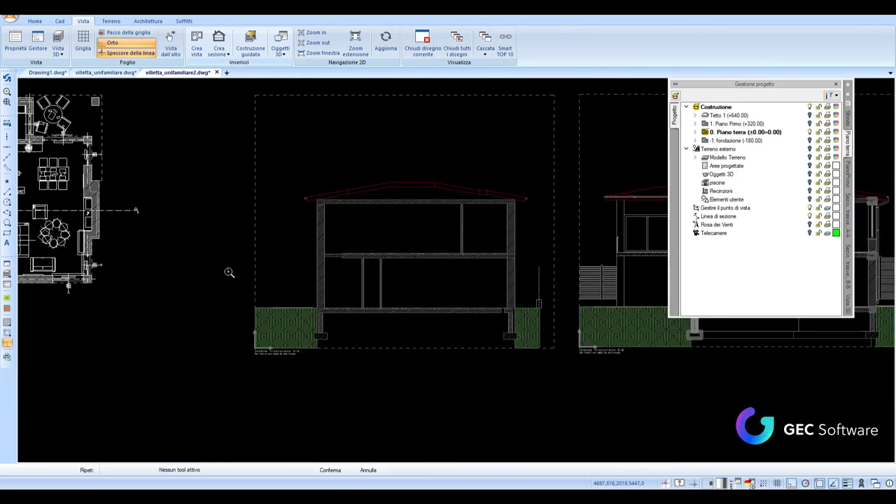
- Review the A-A sheet, reactivate the ground floor and reopen the section line's properties
click(844, 231)
scroll(467, 223, up, 2)
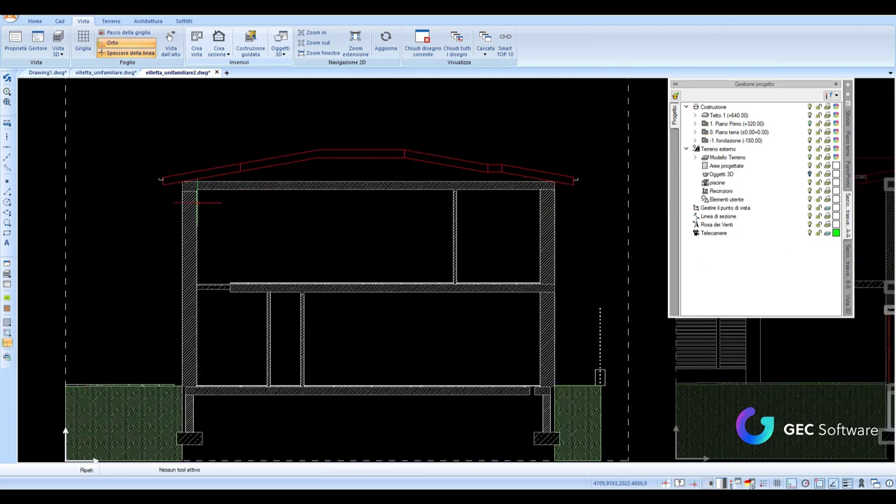
scroll(494, 369, down, 2)
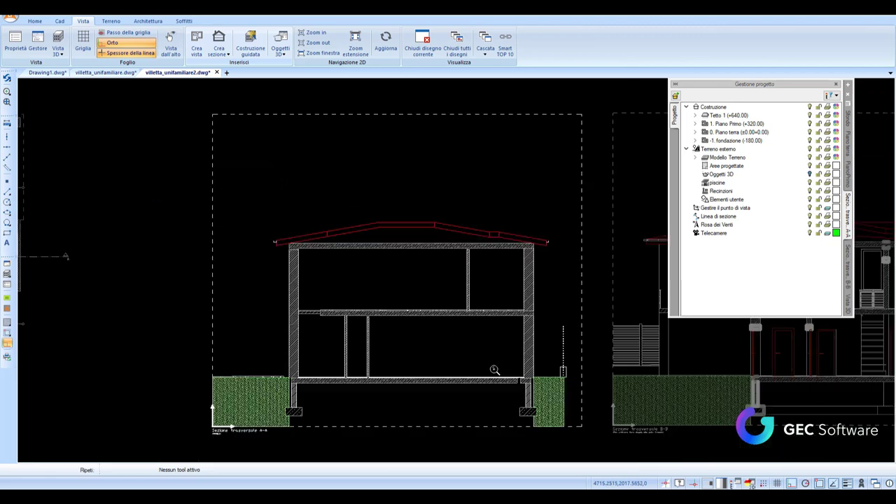
scroll(494, 369, down, 2)
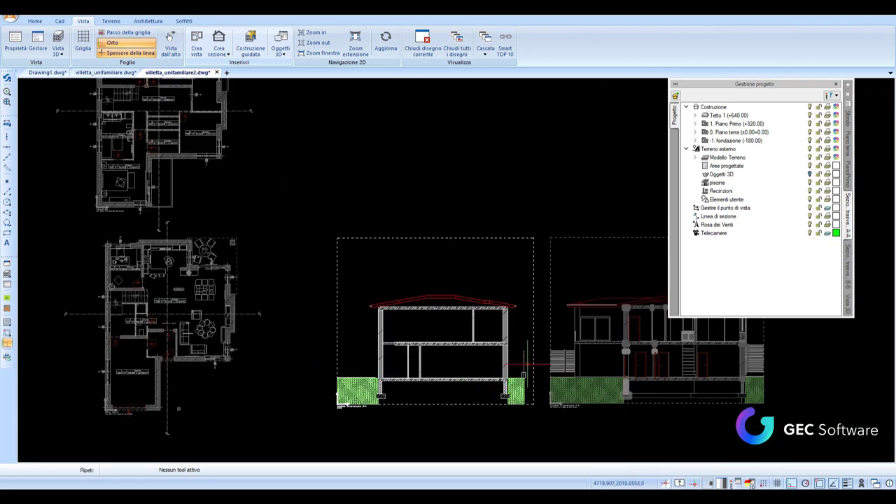
click(848, 155)
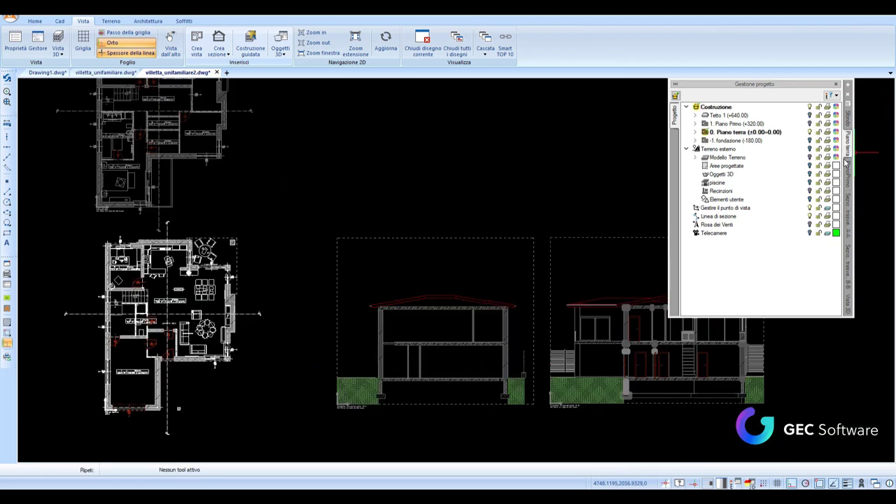
double_click(251, 314)
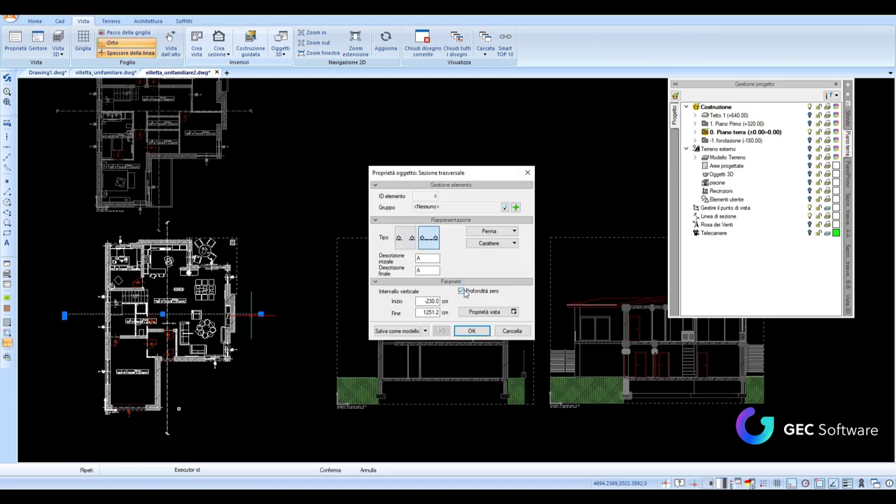
- Untick Profondità zero so section A-A shows the building beyond the cut again
click(471, 330)
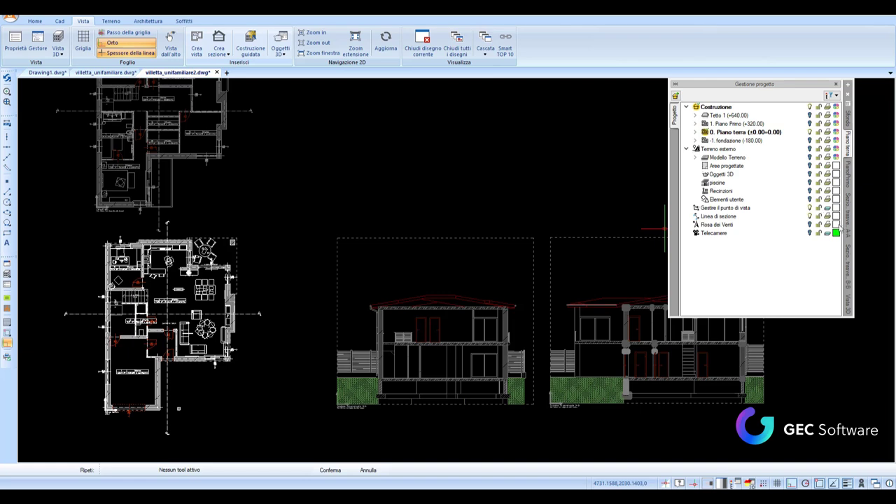
scroll(450, 346, up, 3)
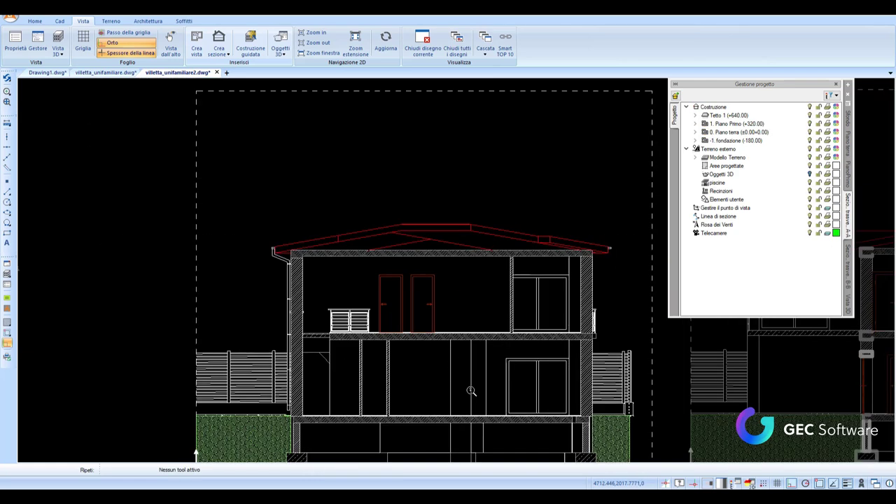
scroll(471, 390, down, 3)
- Reactivate the Piano terra level and select section line A-A to bring up its Sezione trasversale tools
scroll(458, 294, down, 1)
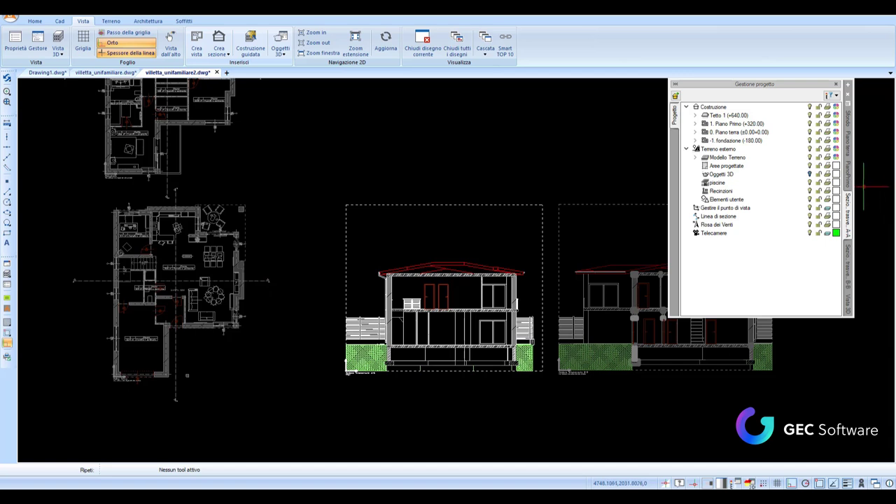
click(848, 142)
click(171, 281)
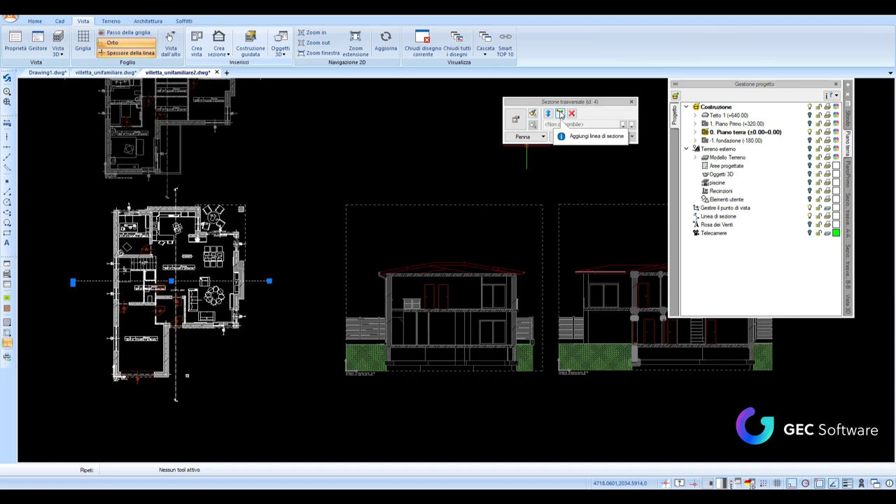
- Split section line A-A at a division point and offset the new segment upward into a stepped cut
click(560, 114)
scroll(219, 282, up, 3)
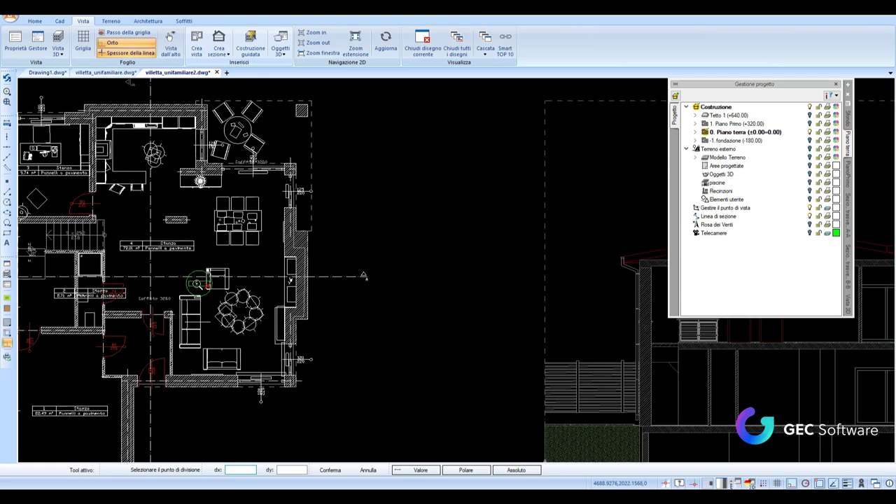
scroll(197, 283, up, 1)
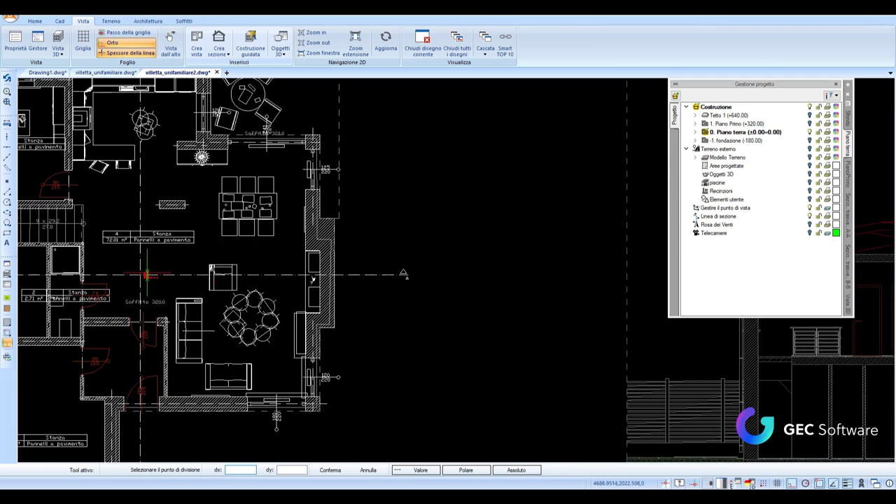
click(157, 274)
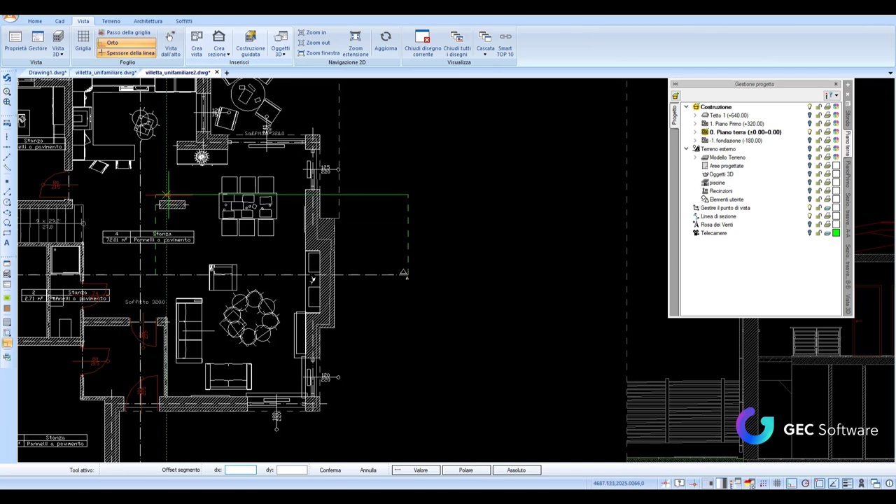
click(169, 195)
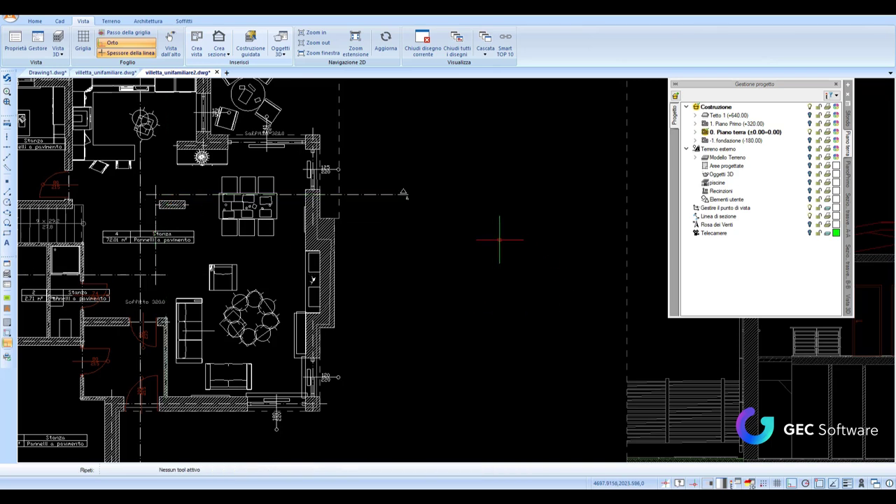
scroll(392, 237, down, 3)
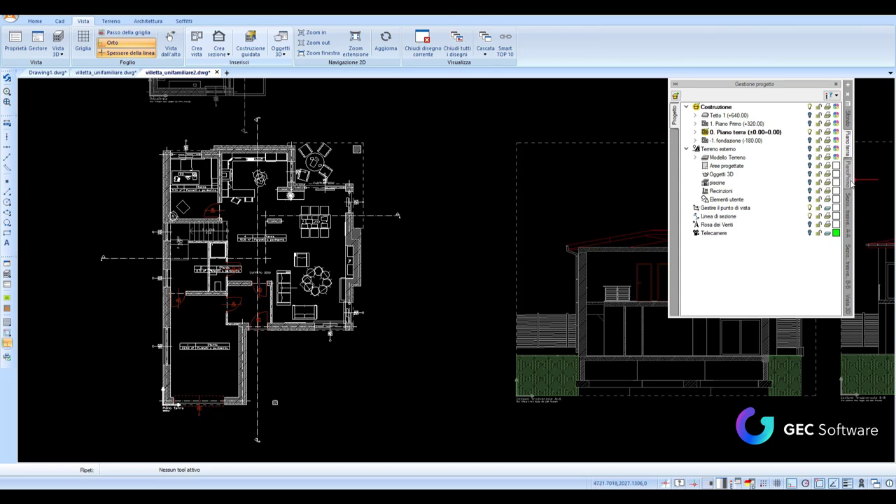
- Switch to cross-section A-A to view the regenerated stepped section
click(849, 231)
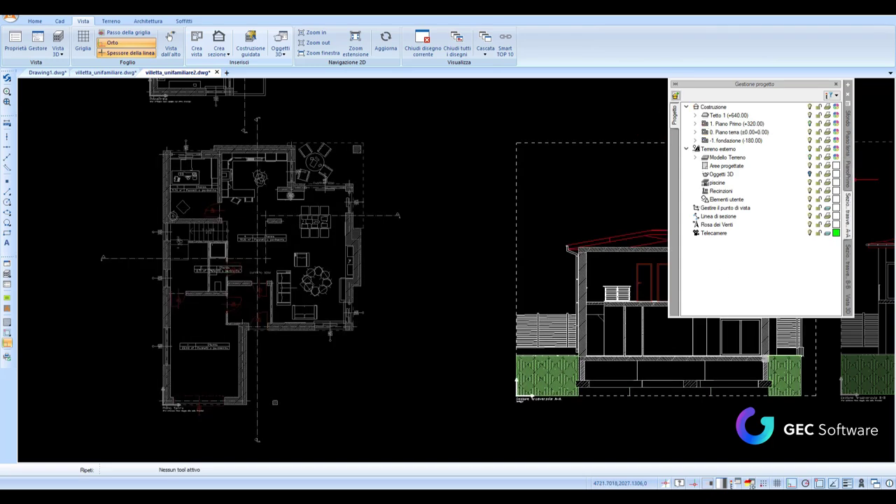
scroll(456, 239, up, 3)
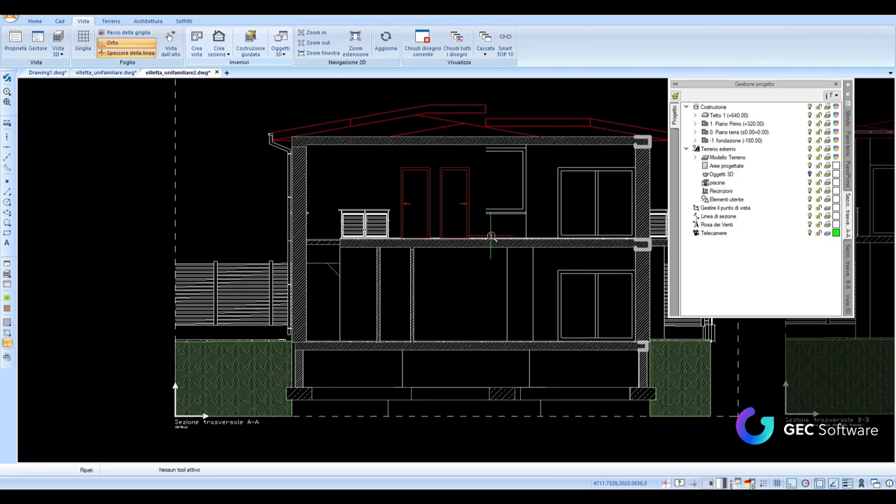
scroll(244, 175, down, 3)
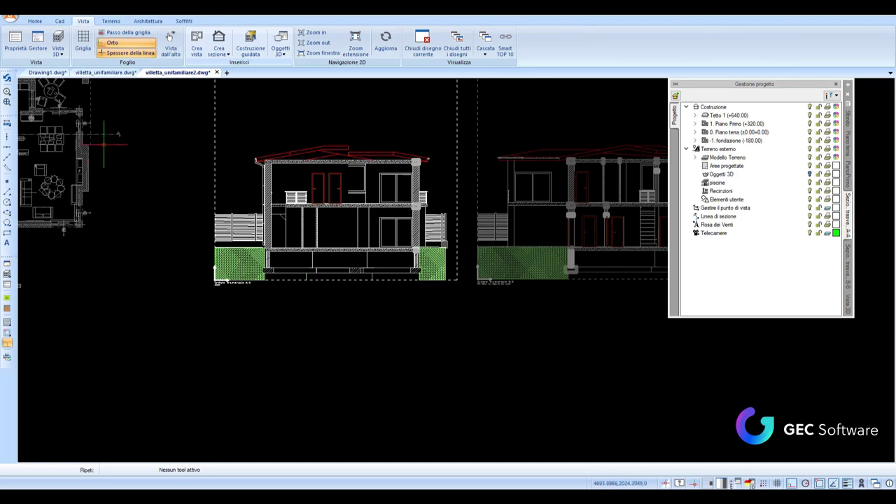
- Back on Piano terra, enable Profondità zero on section line A-A's properties
click(848, 140)
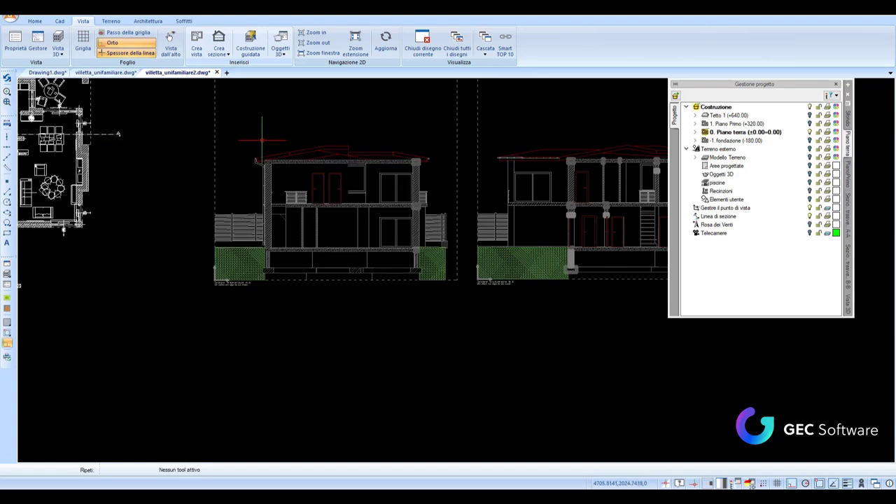
key(Return)
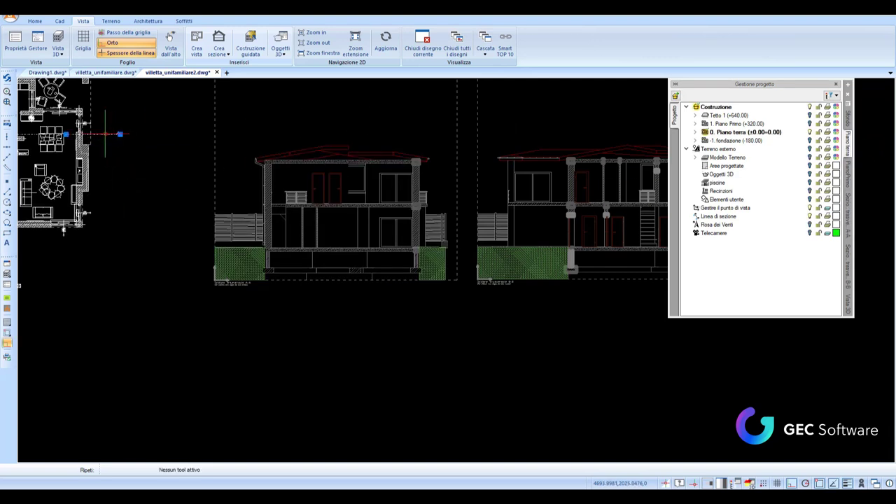
click(518, 126)
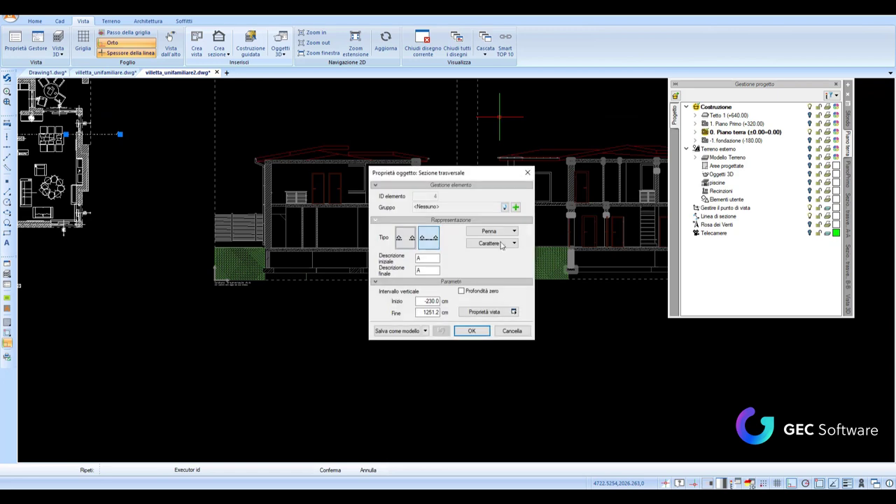
click(473, 332)
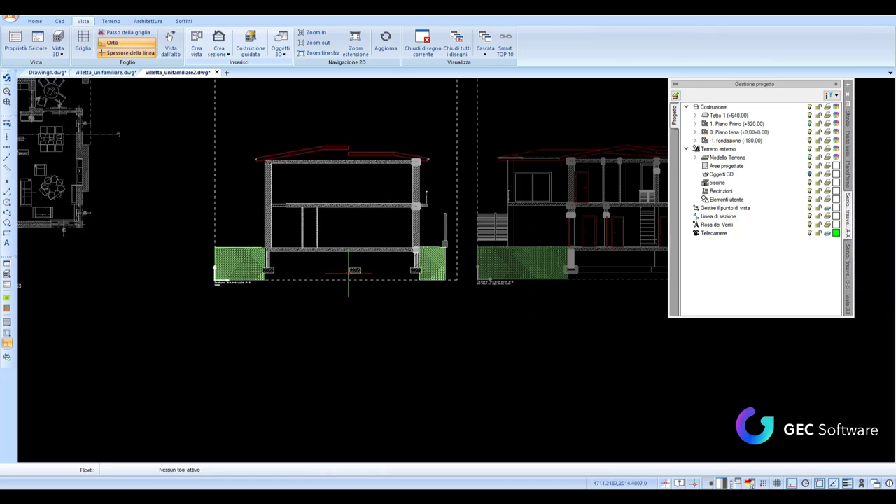
- Convert the A-A section view into a plain drawing with Rifacimento nella figura, accepting the irreversible change
double_click(225, 282)
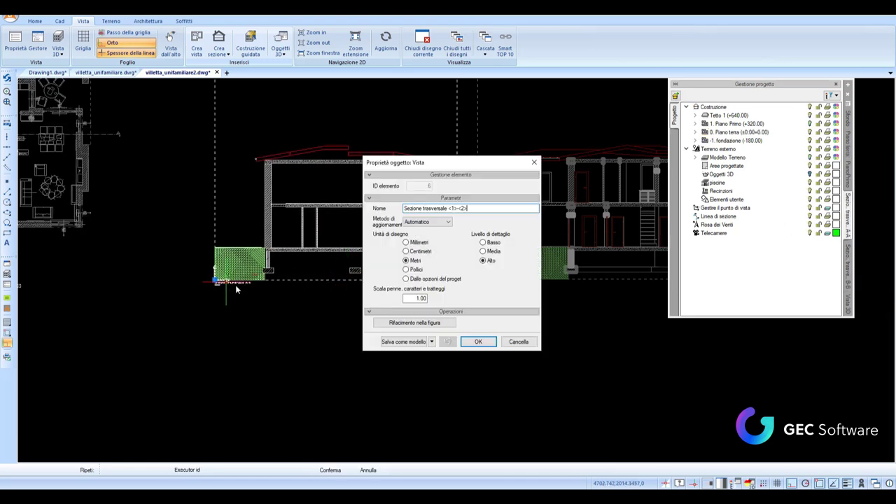
click(431, 326)
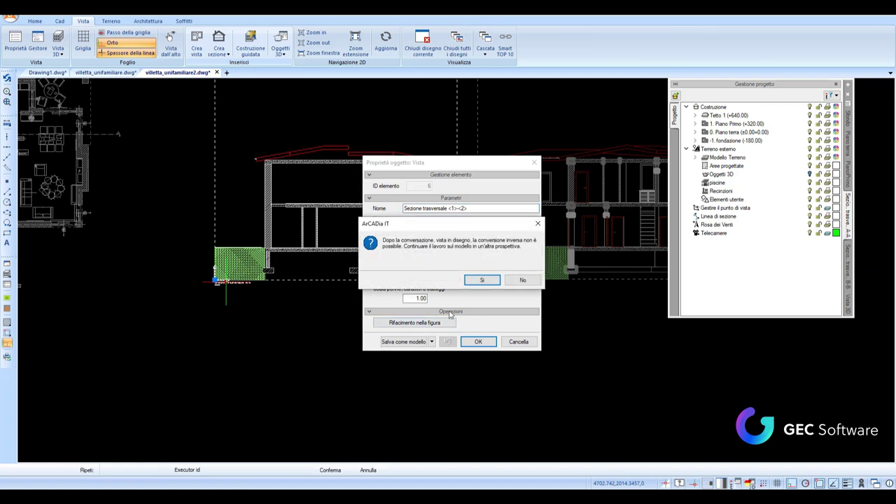
click(481, 280)
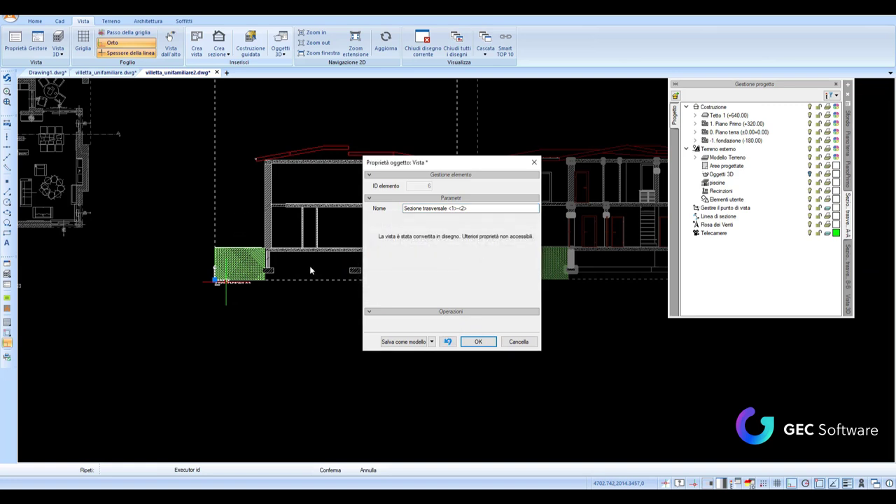
click(479, 342)
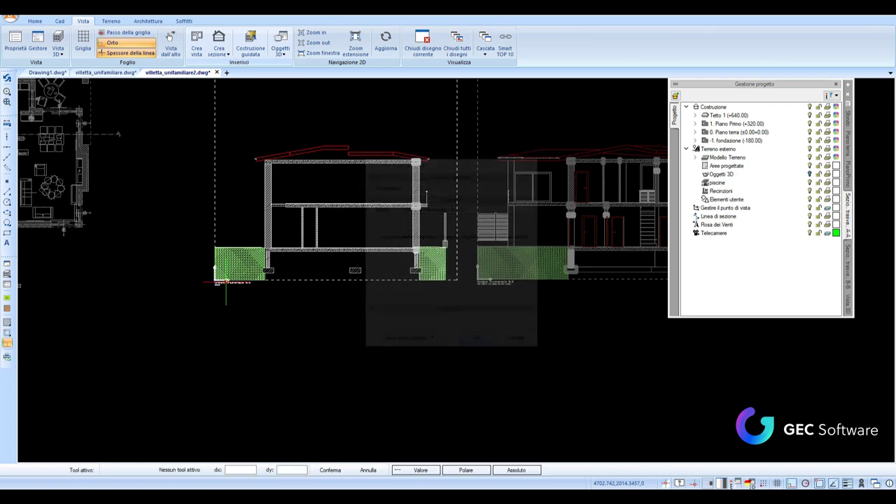
- Inspect a roof line of the converted A-A section, then switch back to the Piano terra plan
scroll(326, 185, up, 3)
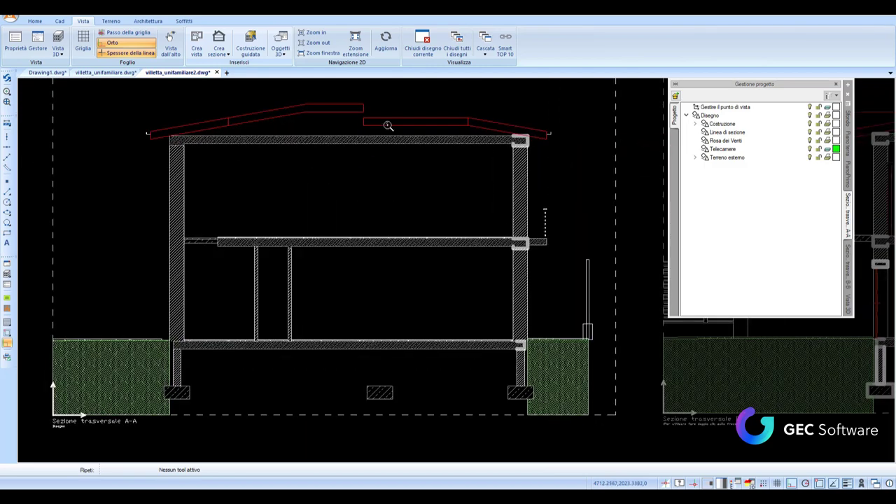
click(385, 136)
scroll(384, 124, up, 3)
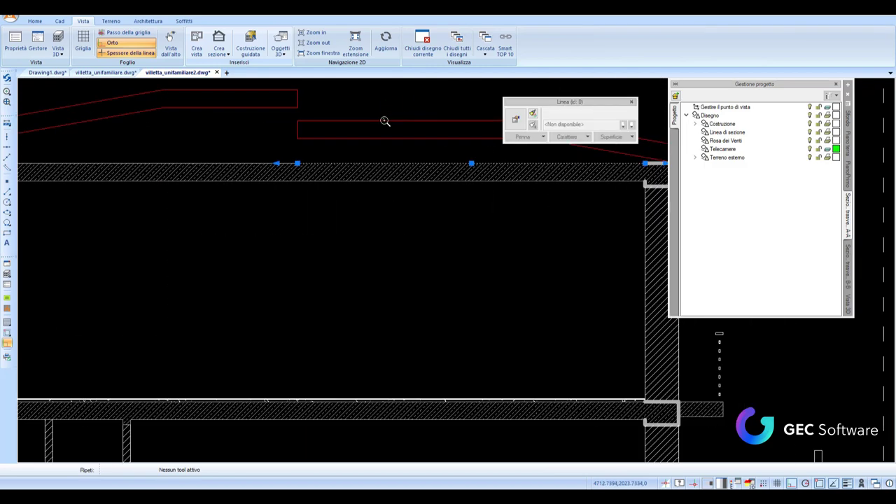
scroll(464, 179, down, 4)
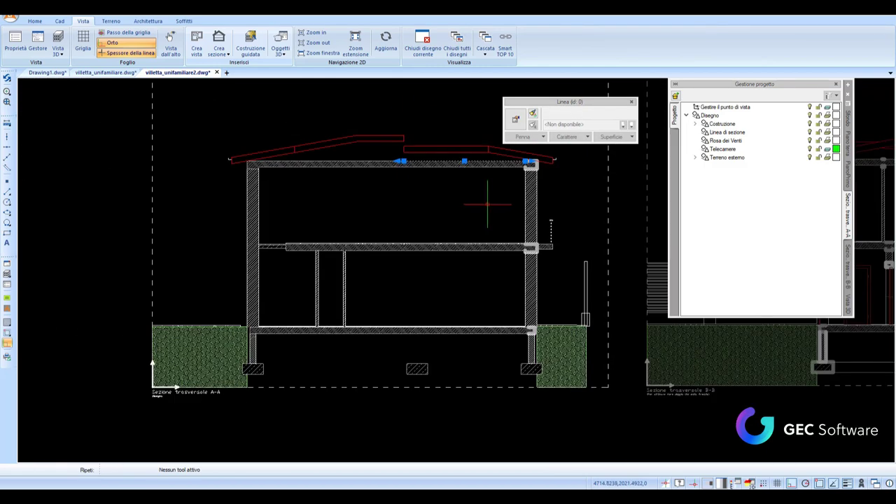
key(Escape)
scroll(534, 240, down, 3)
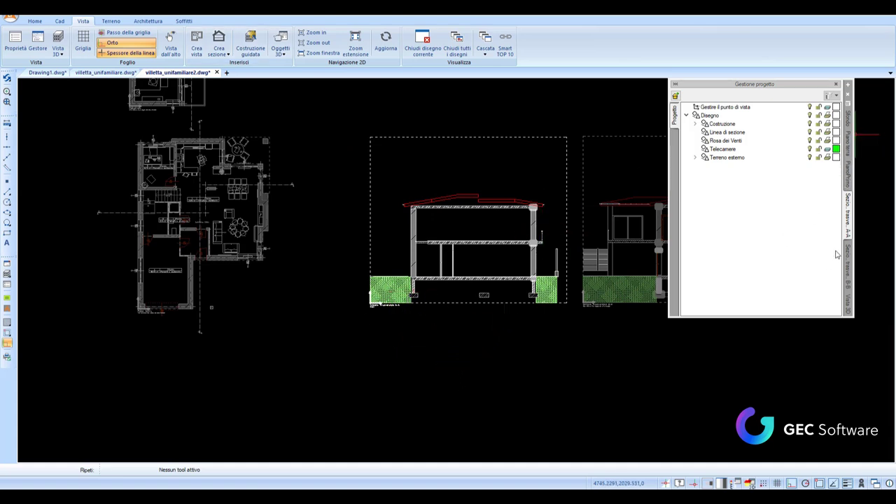
click(847, 143)
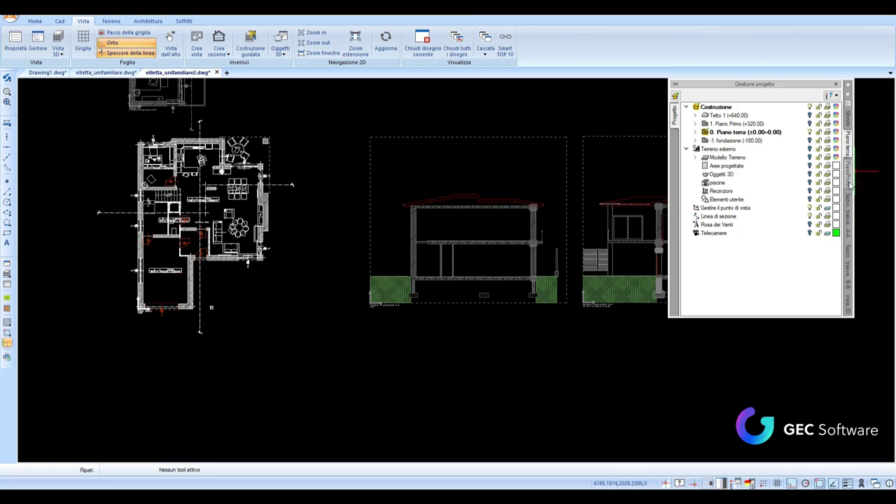
- Drag section line B-B by its middle grip to the right of the building's right-hand wall
scroll(221, 198, up, 3)
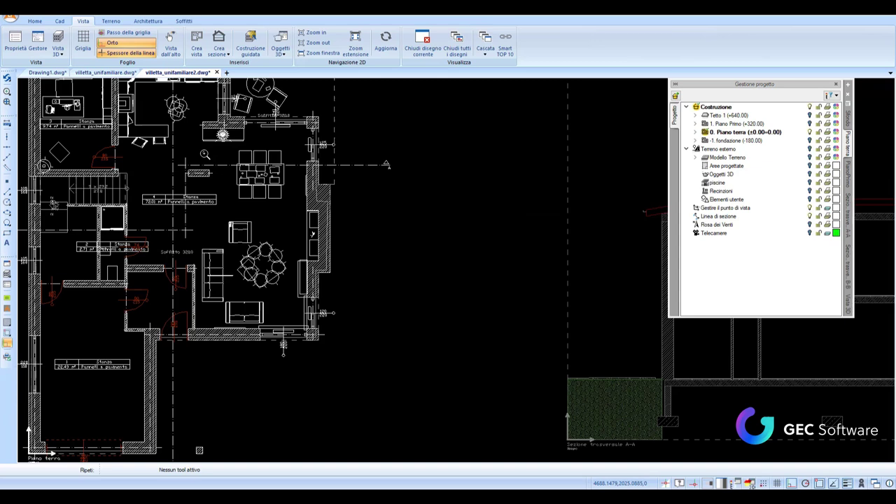
click(172, 176)
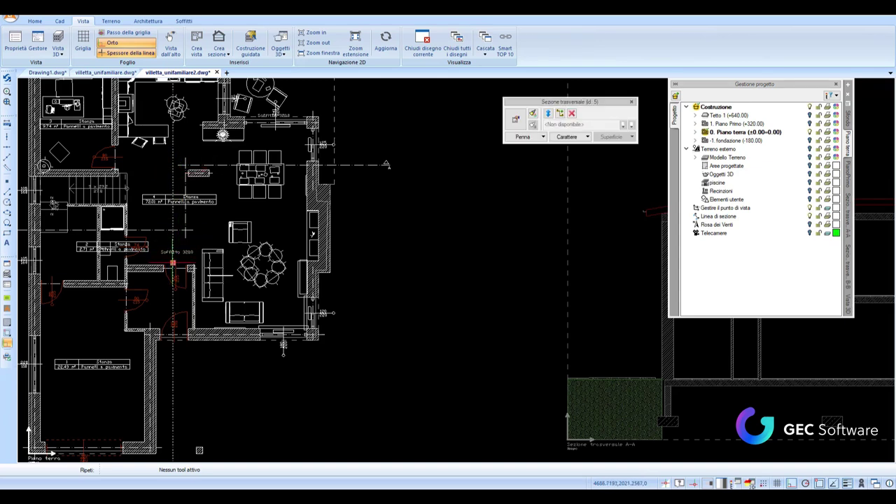
click(172, 263)
scroll(382, 261, down, 2)
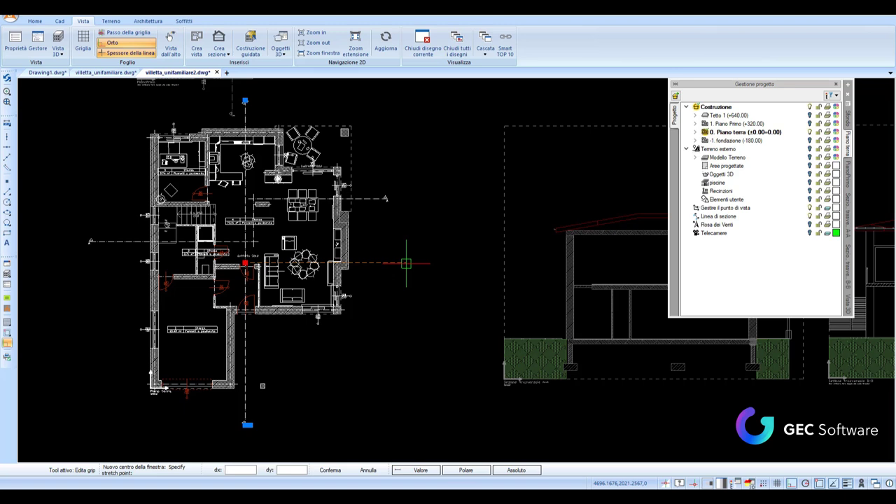
click(406, 263)
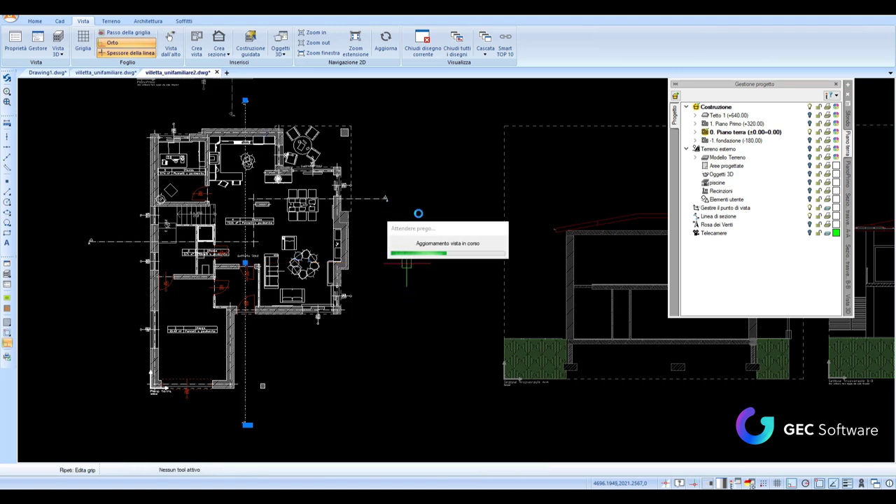
middle_drag(468, 238, 64, 239)
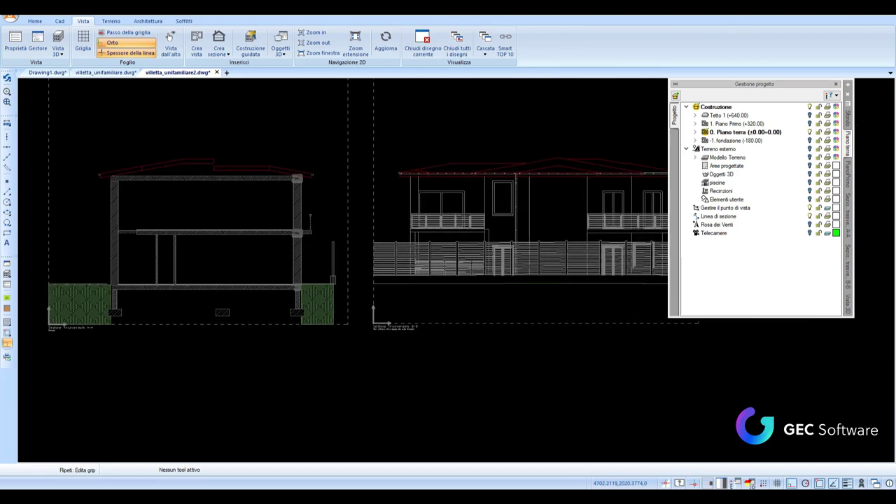
scroll(446, 280, up, 2)
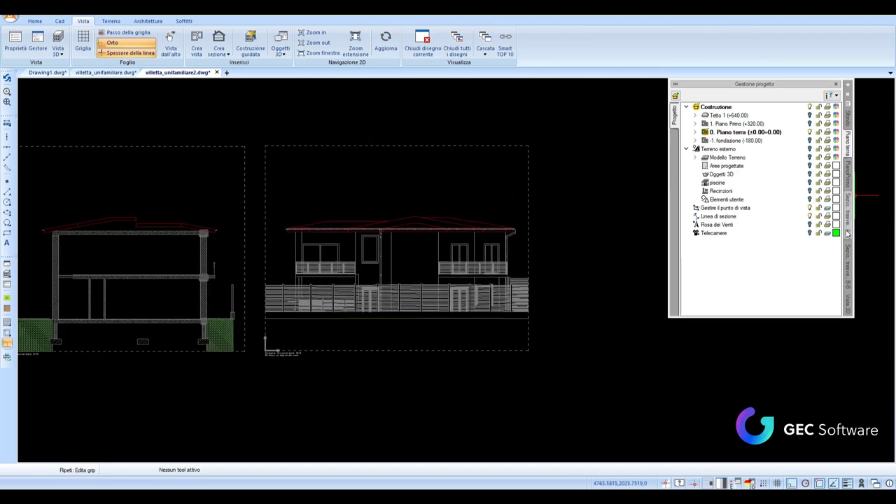
scroll(617, 217, up, 3)
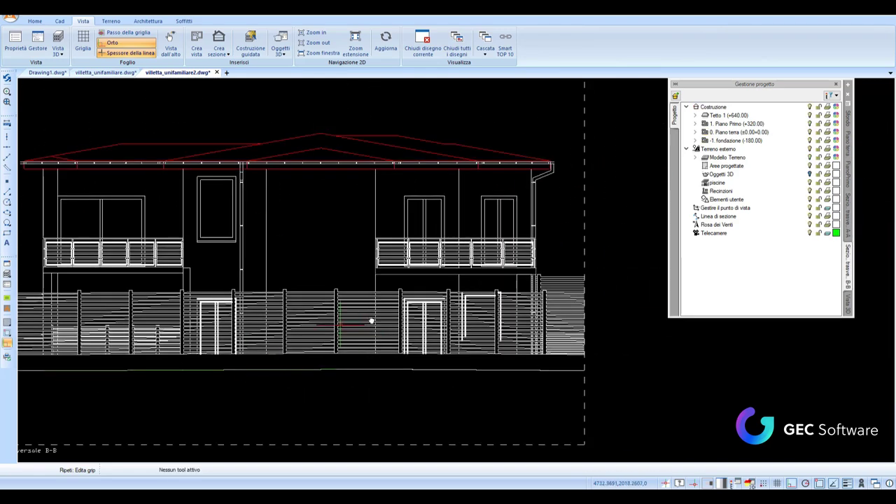
scroll(399, 285, down, 3)
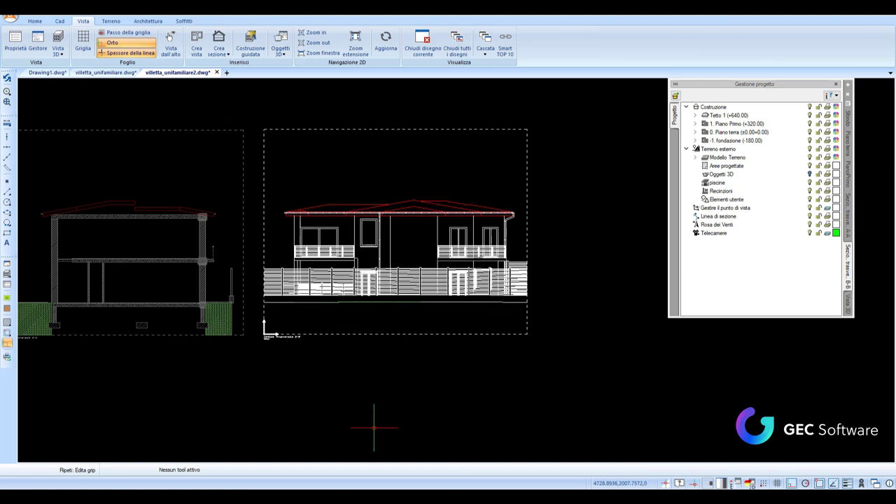